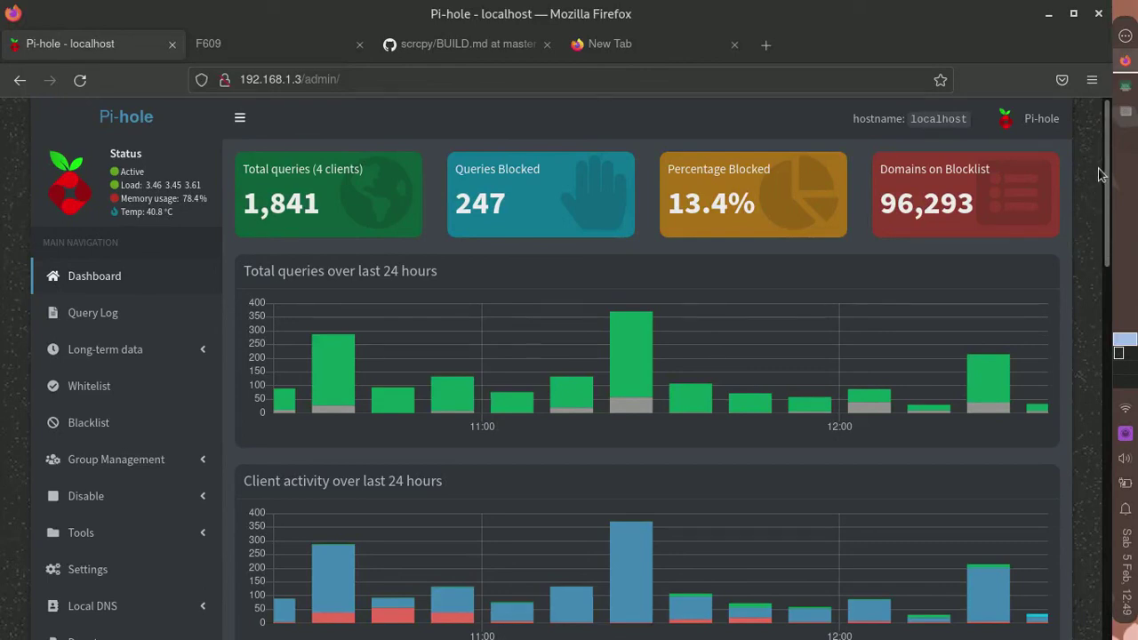
- Check the Linux Deploy container on the mirrored phone screen, then hide the phone window
{"action": "left_click", "coordinate": [1125, 85]}
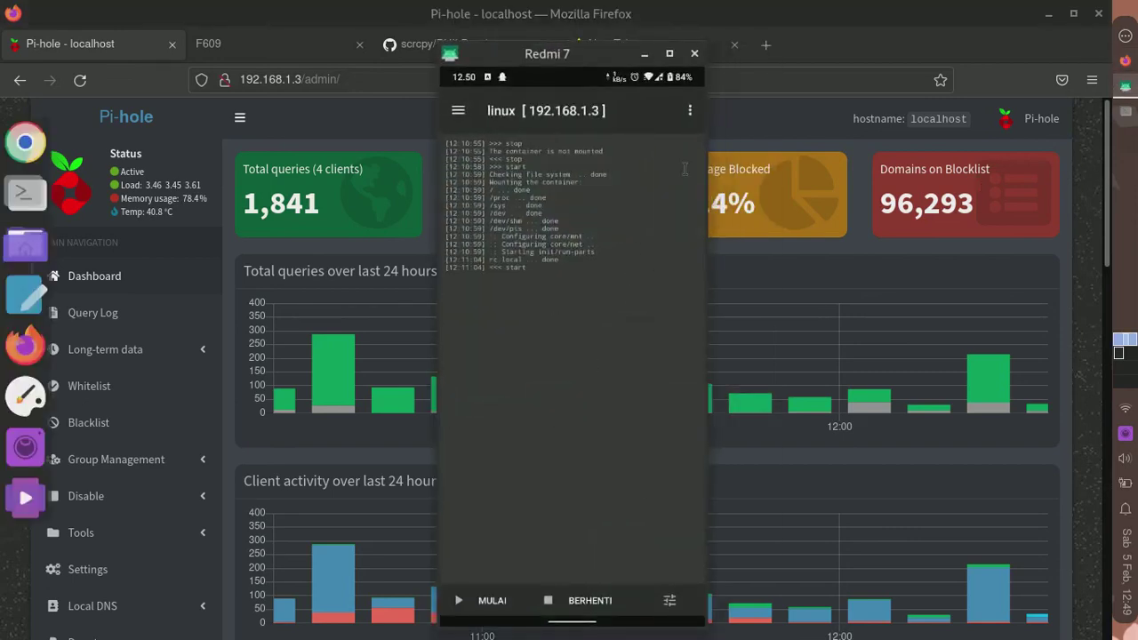
{"action": "left_click", "coordinate": [695, 111]}
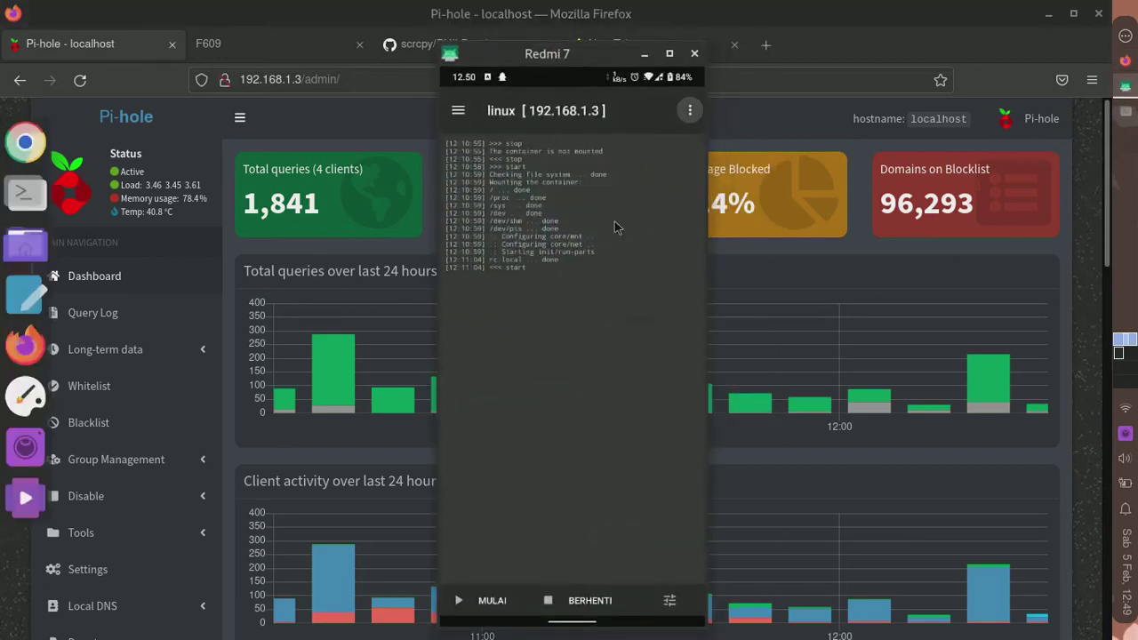
{"action": "left_click", "coordinate": [610, 551]}
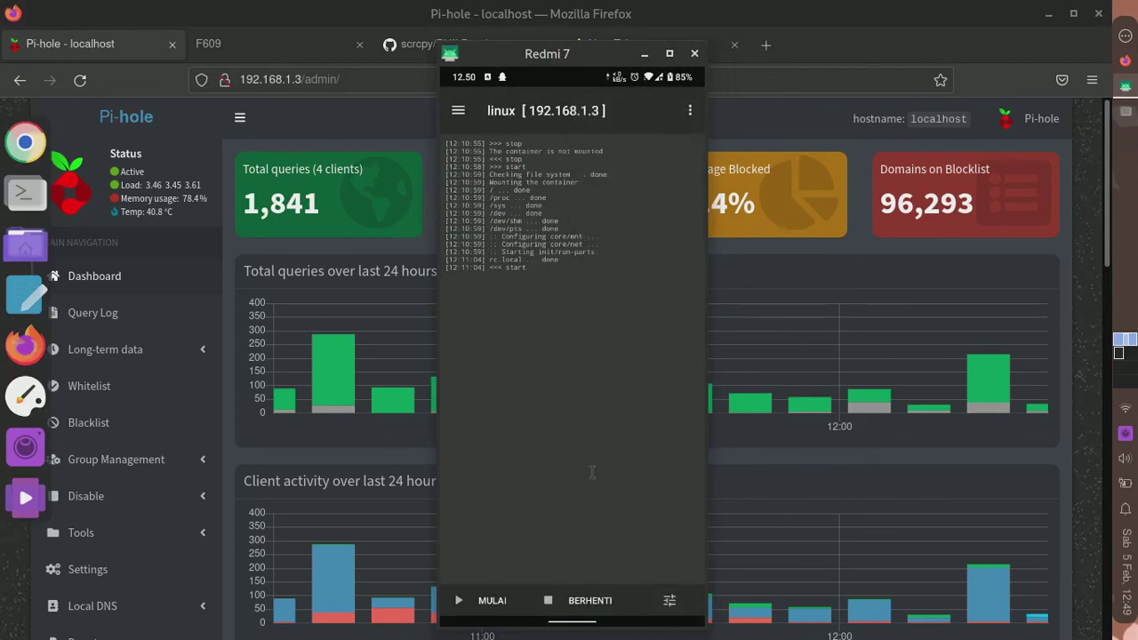
{"action": "left_click", "coordinate": [741, 270]}
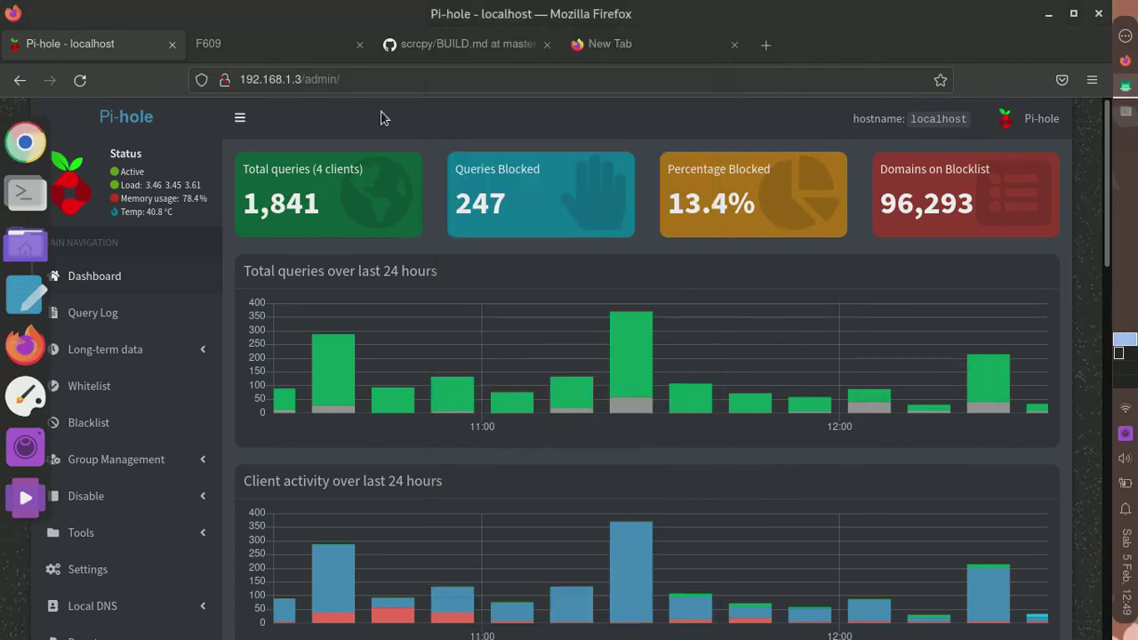
- Log into the ZTE F609 router admin as 'user' with the saved password
{"action": "left_click", "coordinate": [213, 49]}
{"action": "type", "text": "use"}
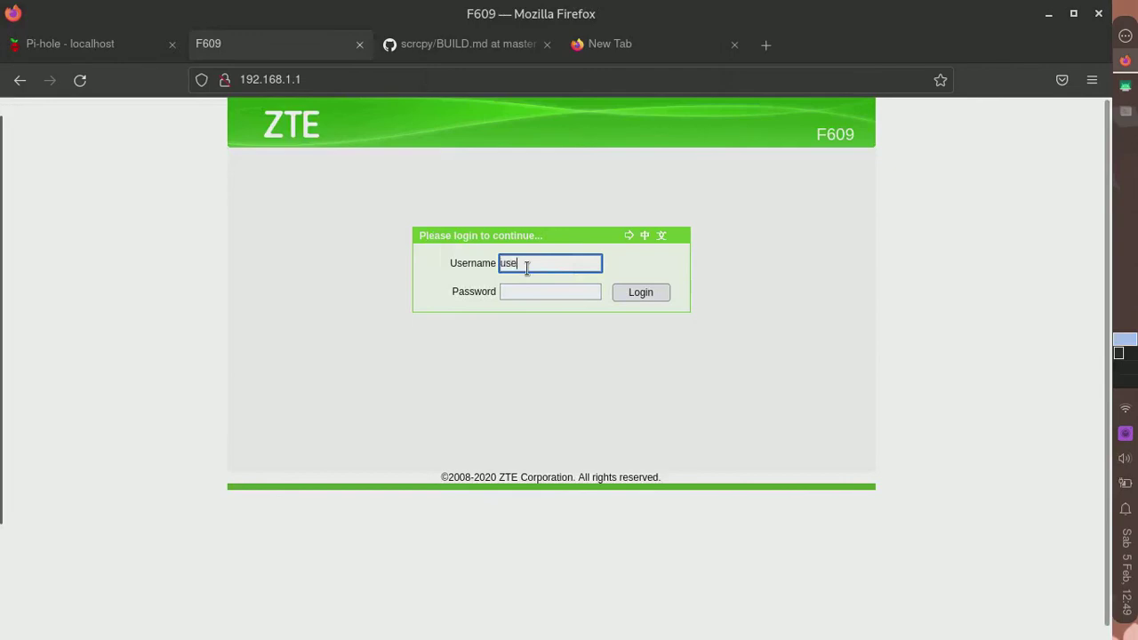
{"action": "type", "text": "r"}
{"action": "key", "text": "Tab"}
{"action": "left_click", "coordinate": [557, 295]}
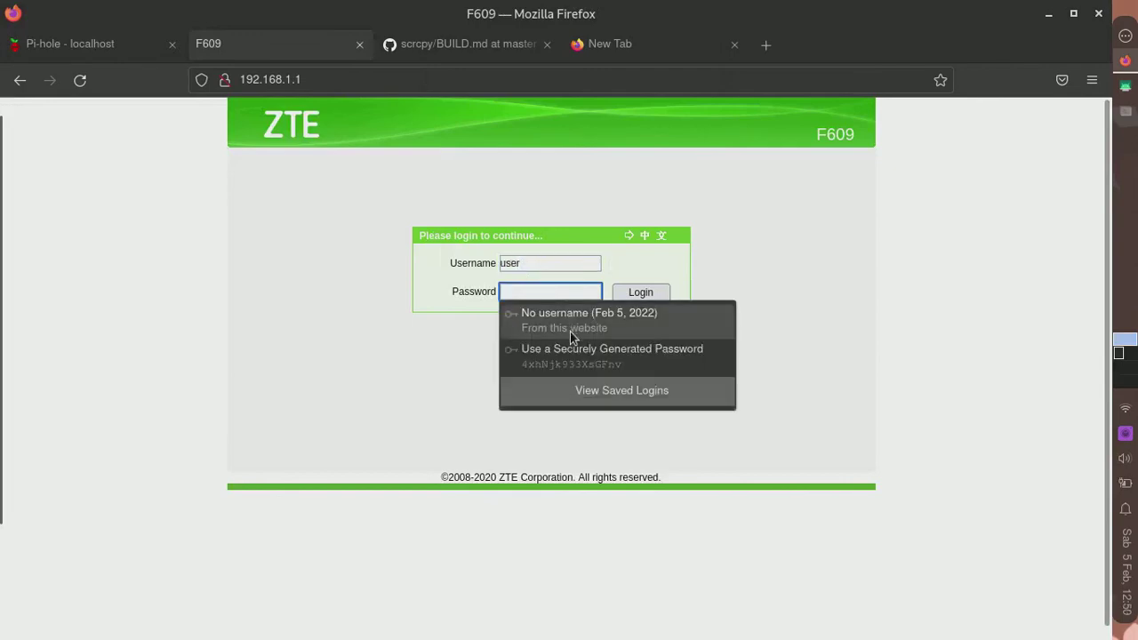
{"action": "left_click", "coordinate": [570, 322]}
{"action": "left_click", "coordinate": [640, 291]}
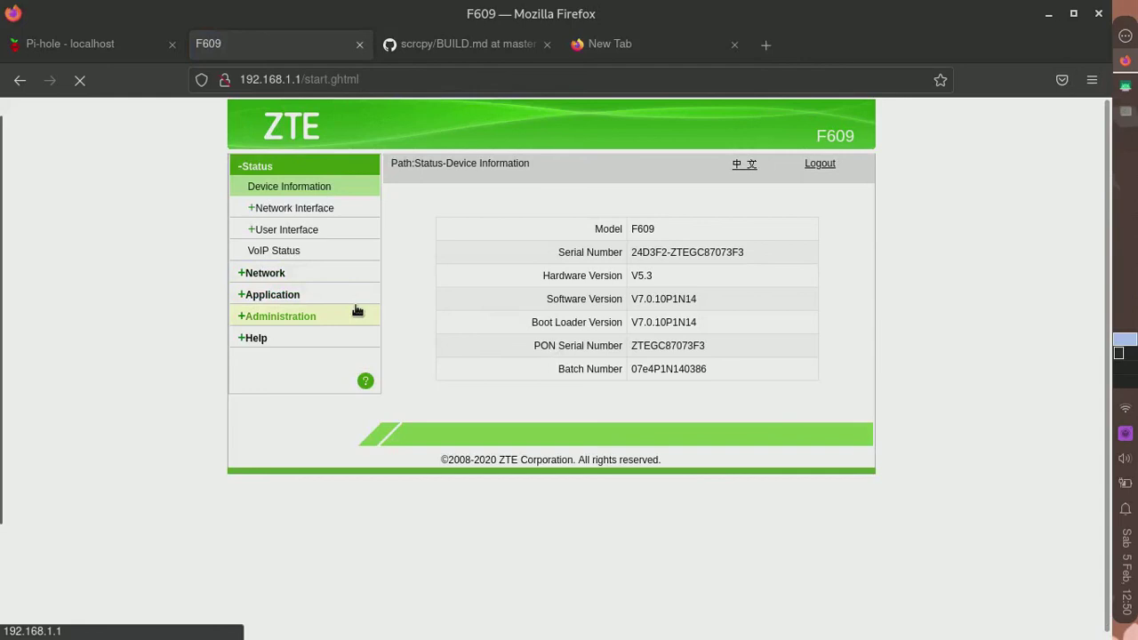
- Confirm the router's DHCP Server DNS Server1 is 192.168.1.3, then return to Pi-hole
{"action": "left_click", "coordinate": [266, 273]}
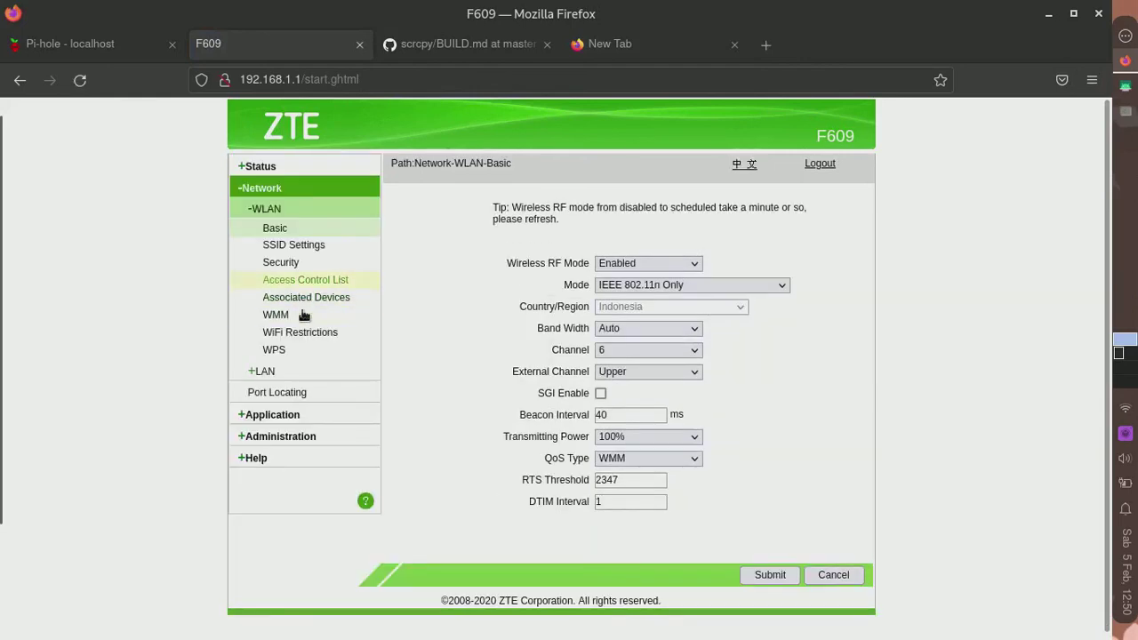
{"action": "left_click", "coordinate": [260, 370]}
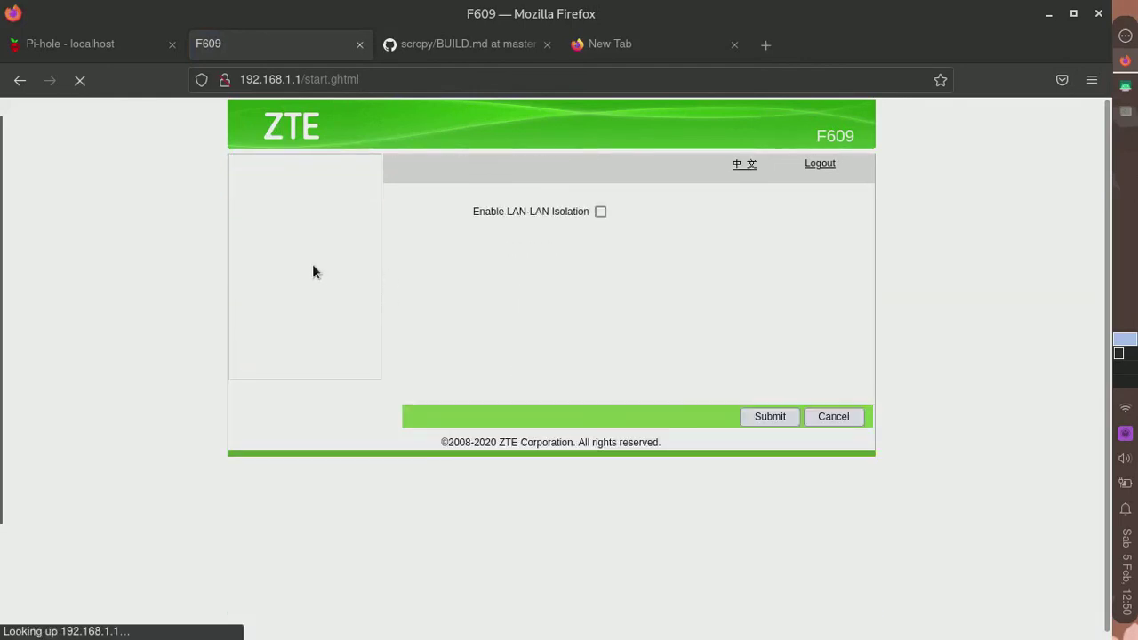
{"action": "left_click", "coordinate": [312, 264]}
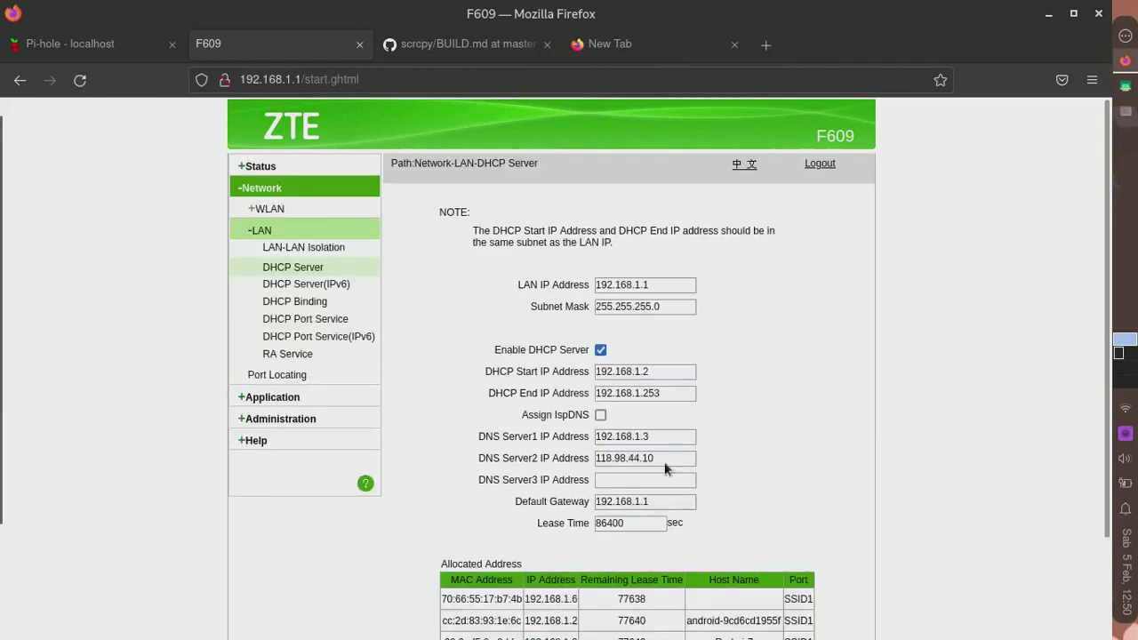
{"action": "triple_click", "coordinate": [654, 436]}
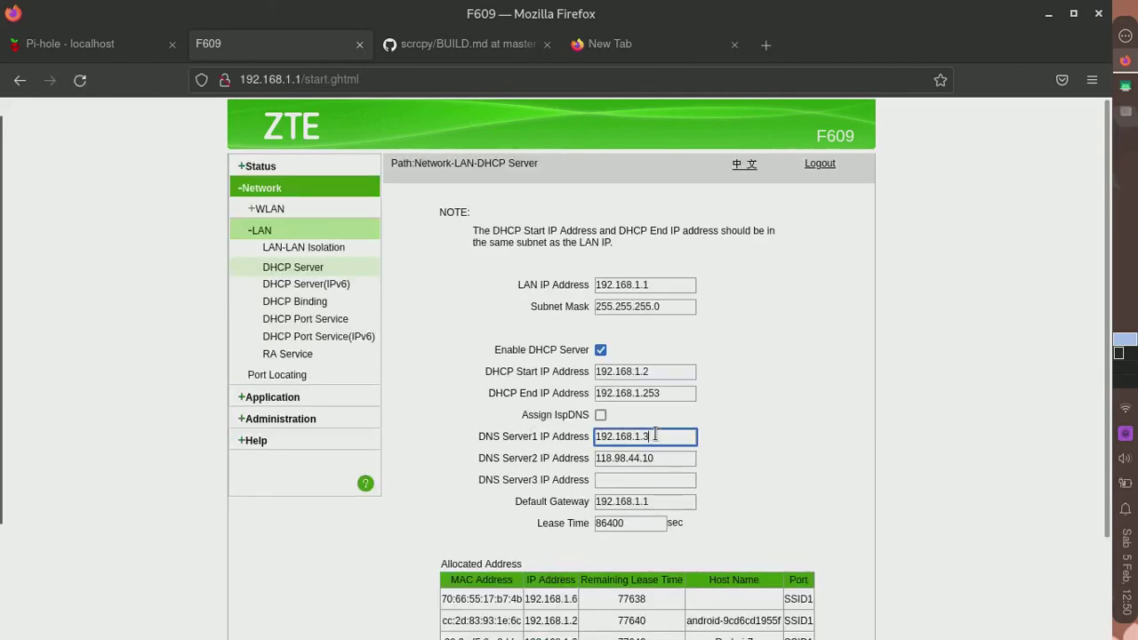
{"action": "left_click", "coordinate": [660, 438]}
{"action": "left_click", "coordinate": [89, 53]}
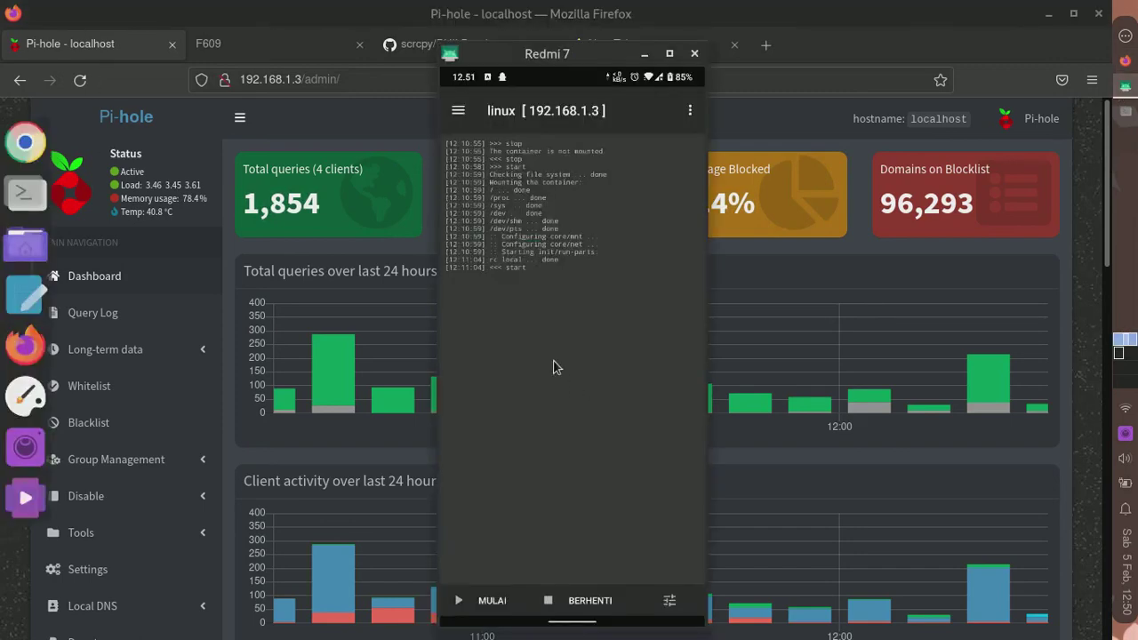
- Review the container's distribution and p4a15.tar.gz source path in Linux Deploy properties, leaving them unchanged
{"action": "left_click", "coordinate": [669, 610]}
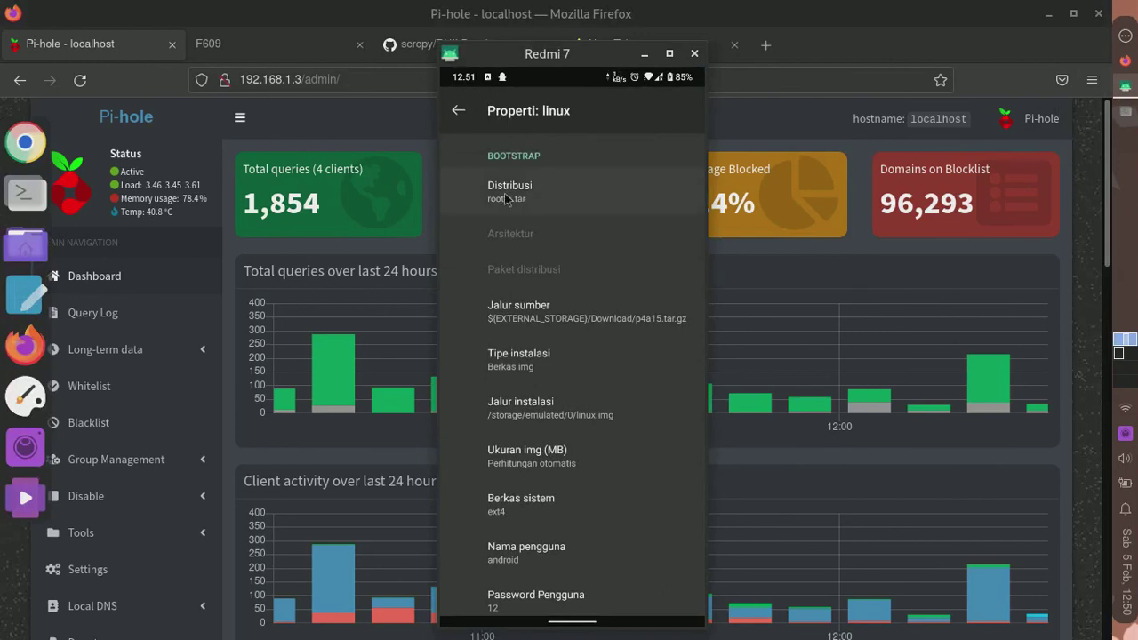
{"action": "left_click", "coordinate": [510, 192]}
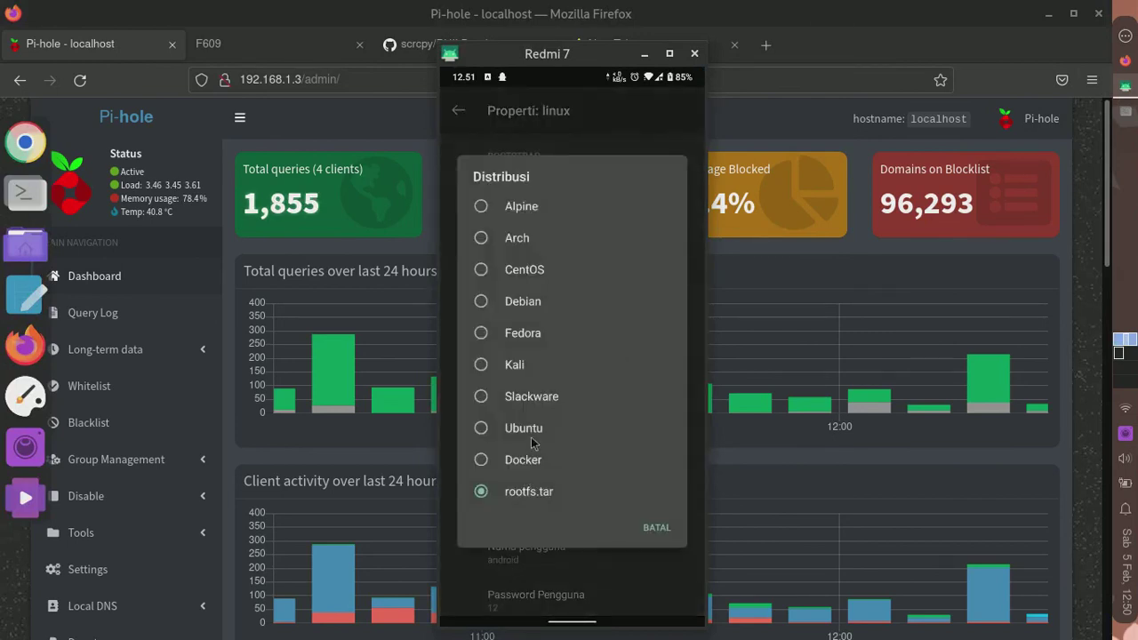
{"action": "left_click", "coordinate": [658, 528]}
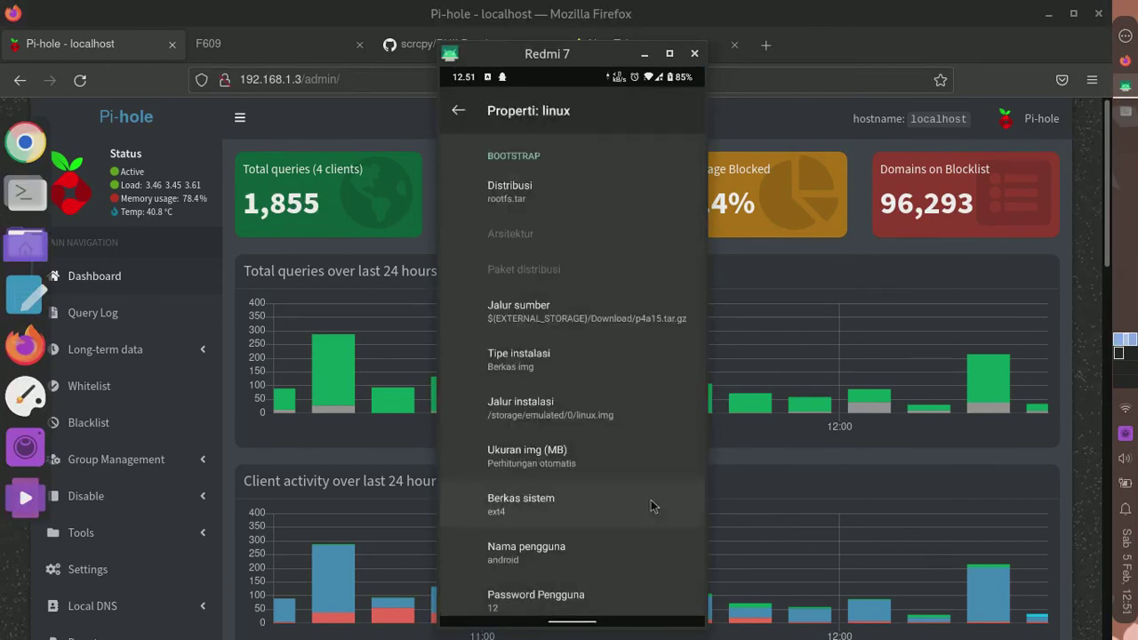
{"action": "left_click", "coordinate": [536, 303]}
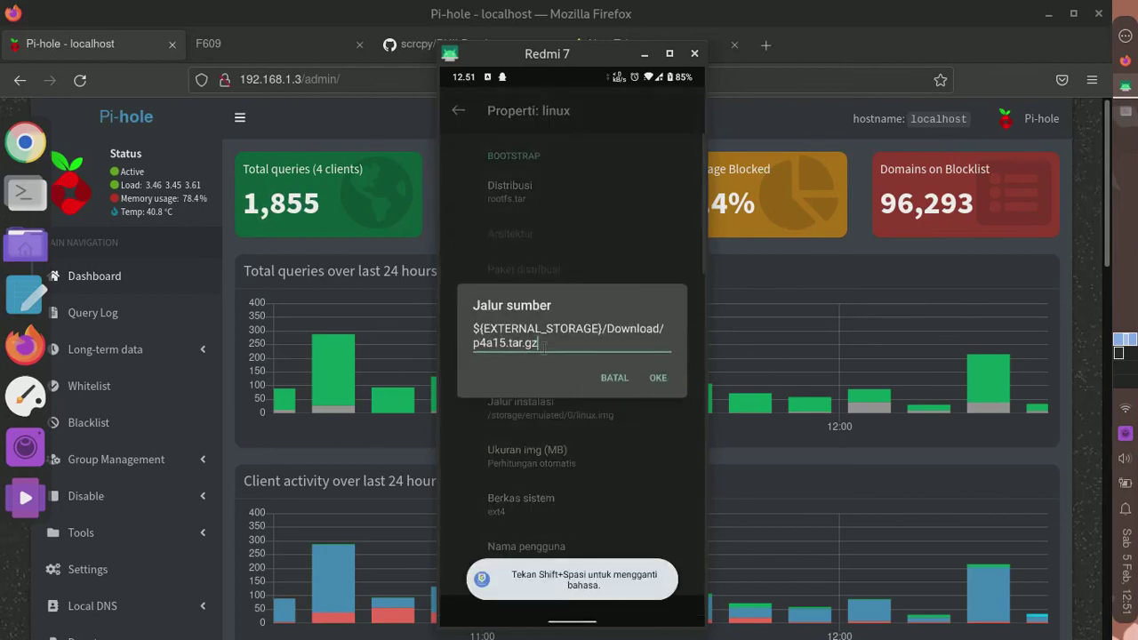
{"action": "left_click_drag", "start_coordinate": [536, 343], "coordinate": [608, 344]}
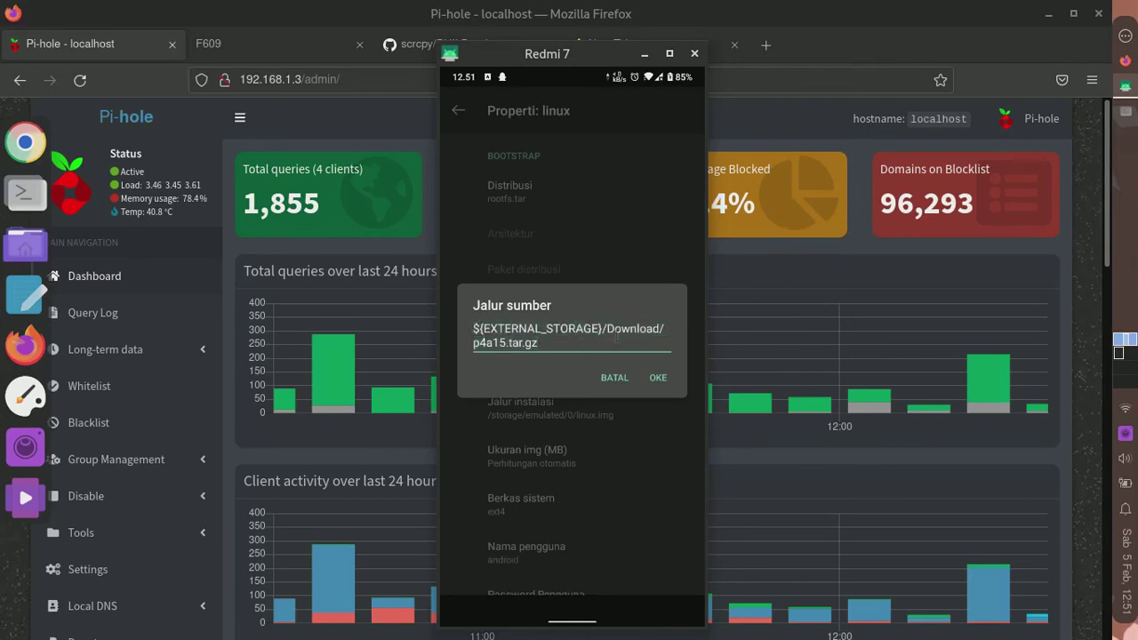
{"action": "left_click", "coordinate": [567, 345]}
{"action": "left_click_drag", "start_coordinate": [537, 360], "coordinate": [553, 362]}
{"action": "left_click", "coordinate": [613, 378]}
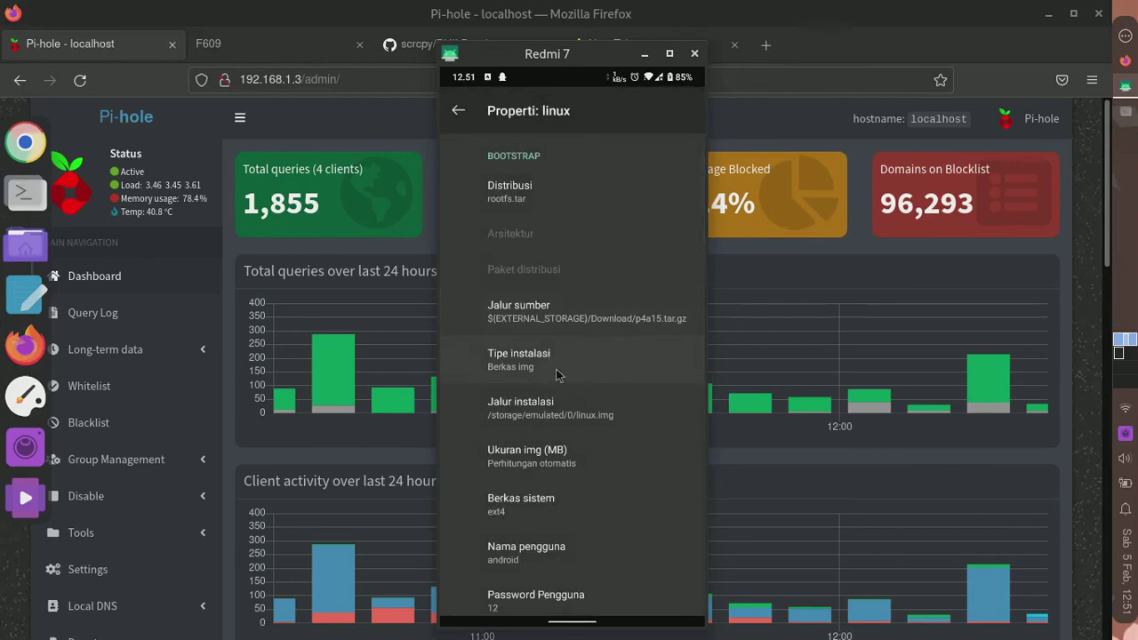
{"action": "scroll", "coordinate": [560, 365], "scroll_direction": "down", "scroll_amount": 3}
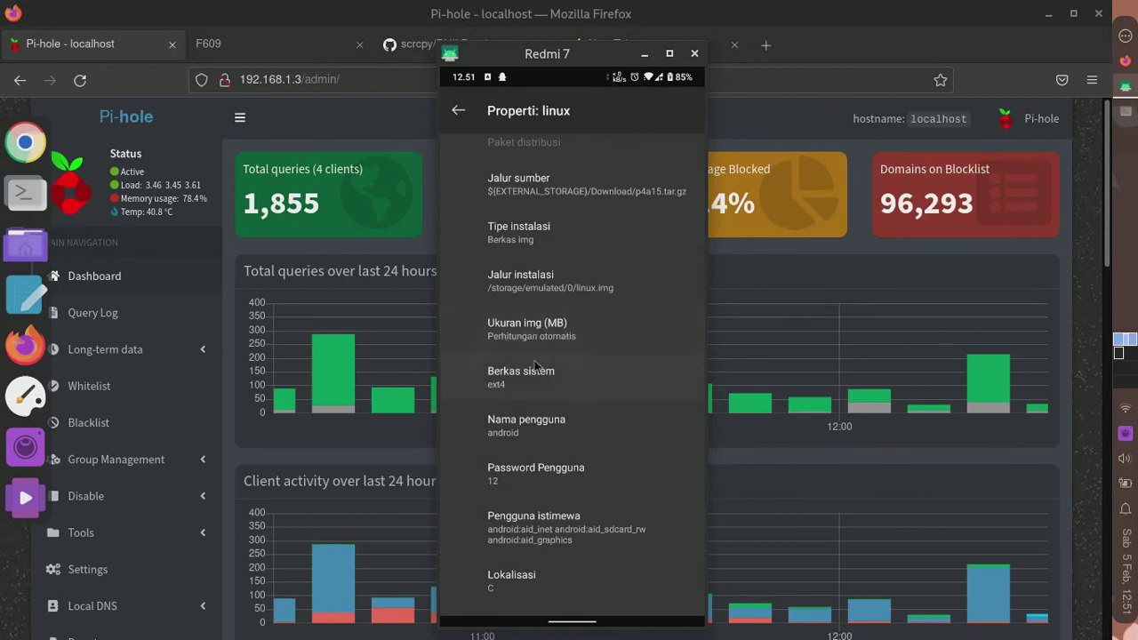
- Check the user password field, scroll through the remaining properties, and close them
{"action": "left_click", "coordinate": [501, 480]}
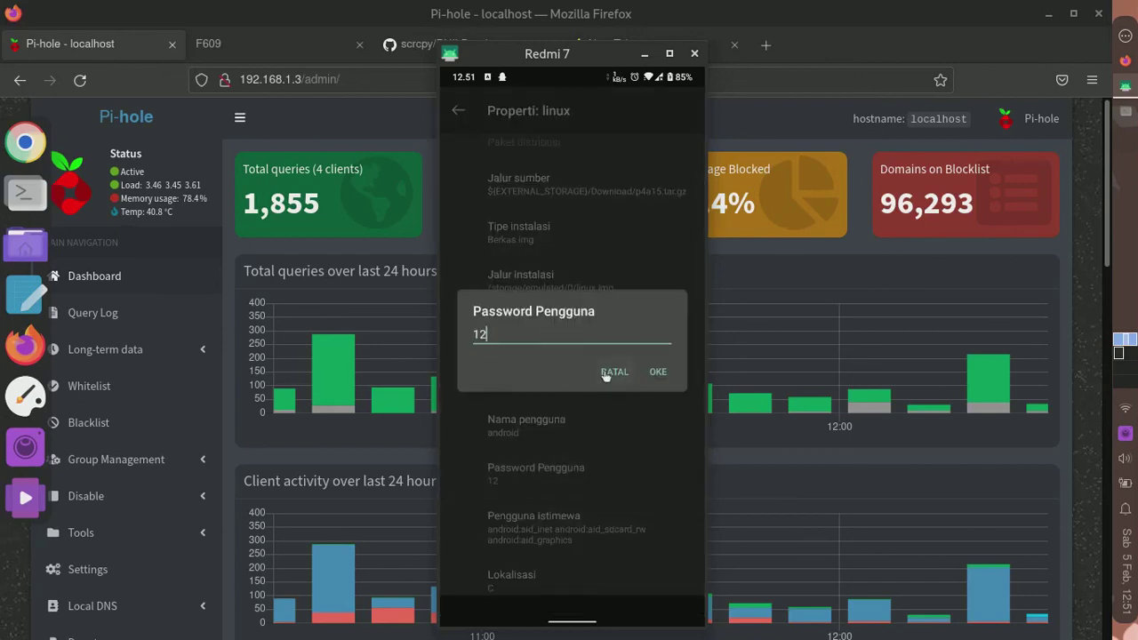
{"action": "left_click", "coordinate": [612, 372]}
{"action": "scroll", "coordinate": [573, 474], "scroll_direction": "down", "scroll_amount": 3}
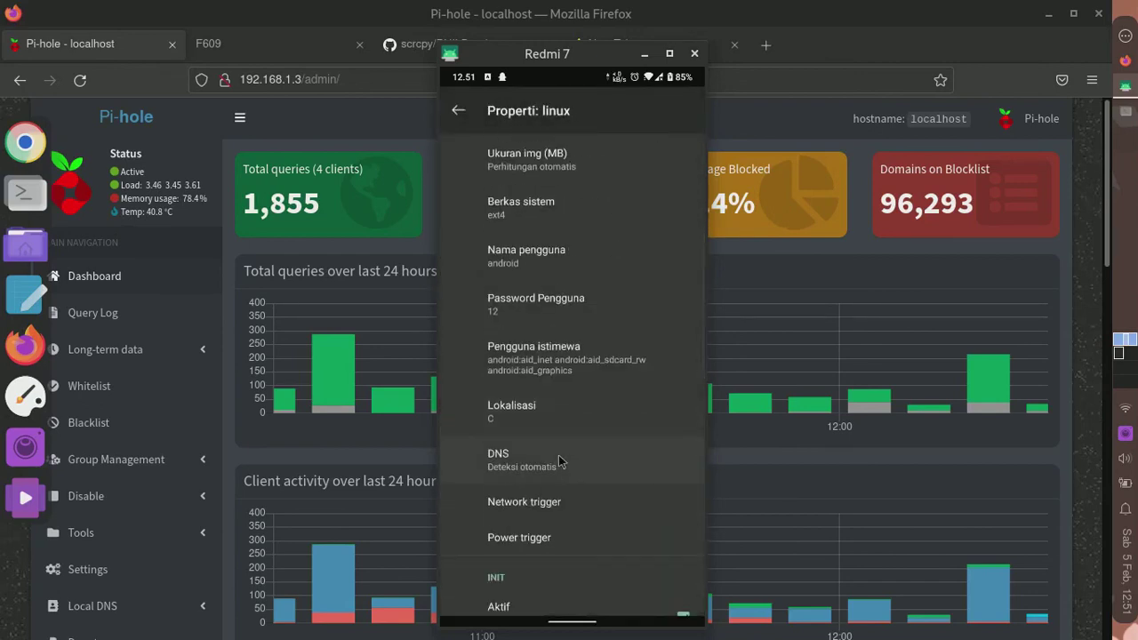
{"action": "scroll", "coordinate": [559, 462], "scroll_direction": "down", "scroll_amount": 3}
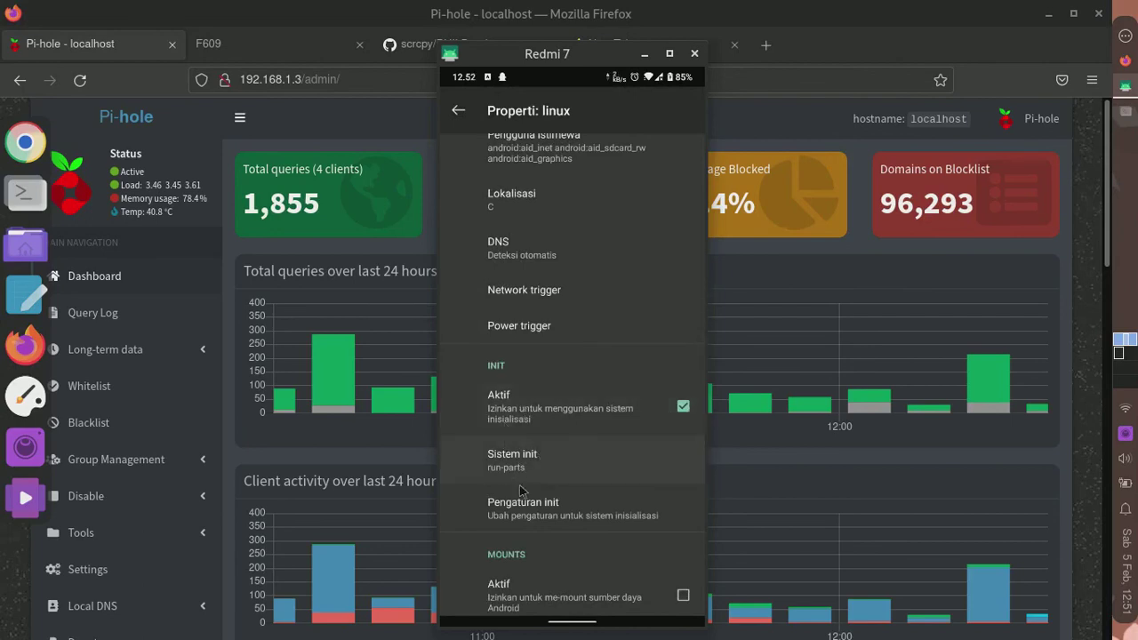
{"action": "scroll", "coordinate": [536, 477], "scroll_direction": "down", "scroll_amount": 3}
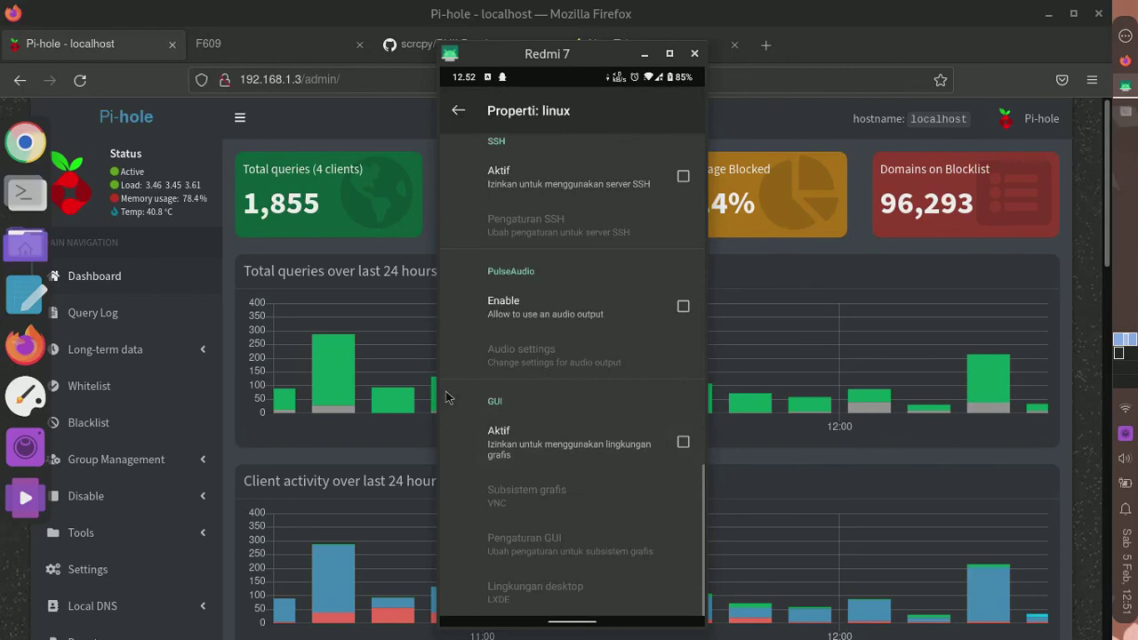
{"action": "right_click", "coordinate": [690, 309]}
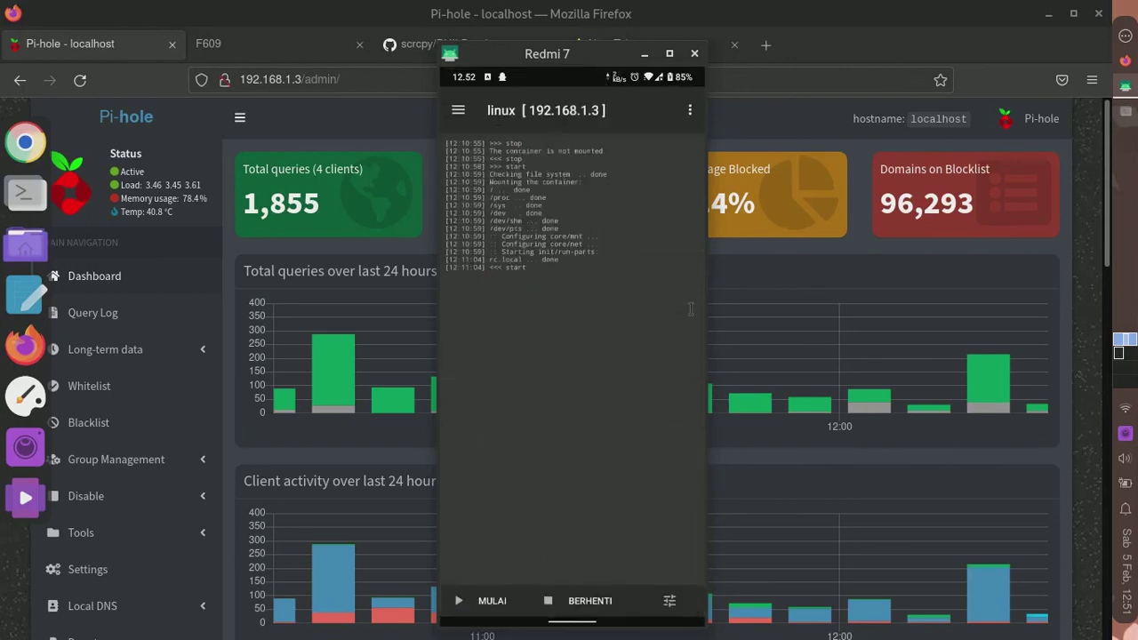
- Move the scrcpy phone window further right, out of the dashboard's way
{"action": "left_click", "coordinate": [690, 111]}
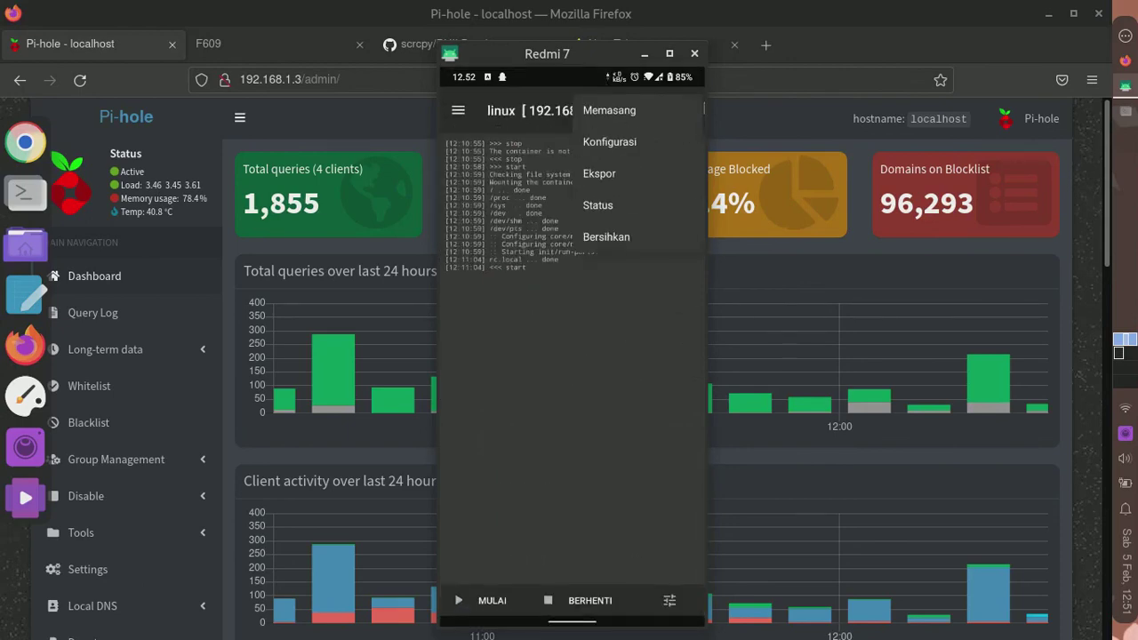
{"action": "left_click", "coordinate": [480, 292]}
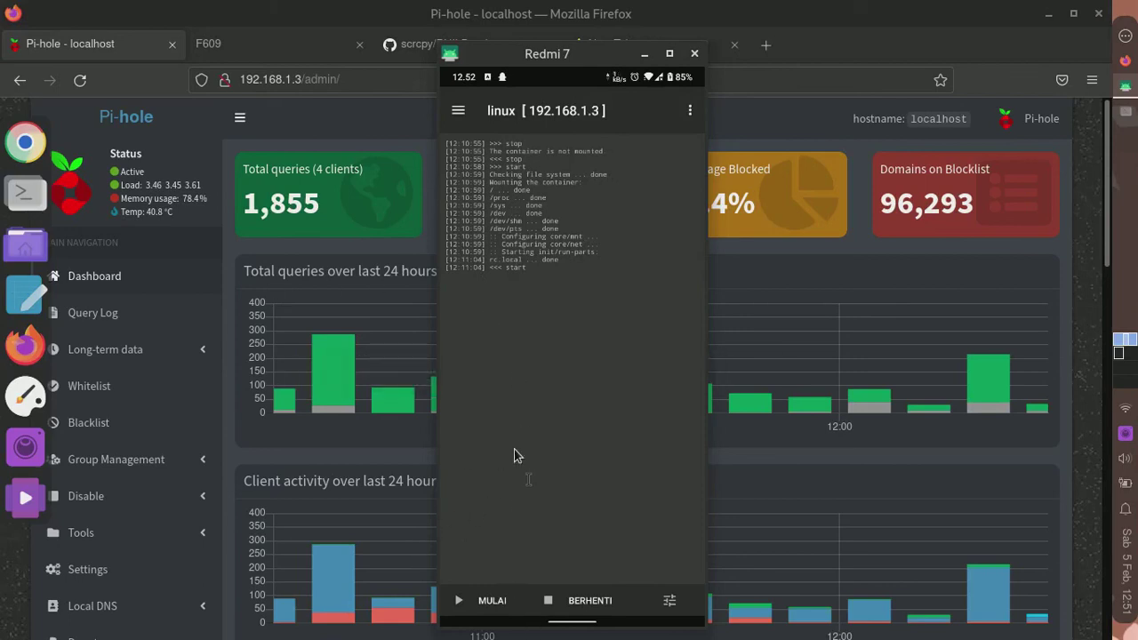
{"action": "left_click_drag", "start_coordinate": [520, 63], "coordinate": [683, 8]}
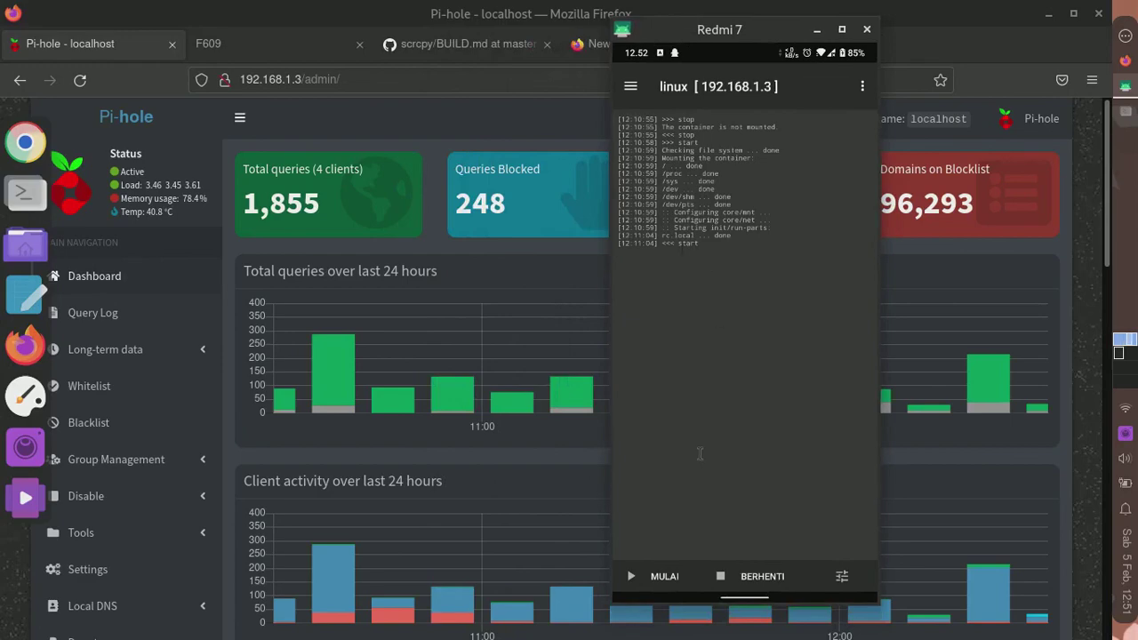
- Bring Pi-hole forward, load its Settings page, and launch the Remmina client
{"action": "left_click", "coordinate": [365, 261]}
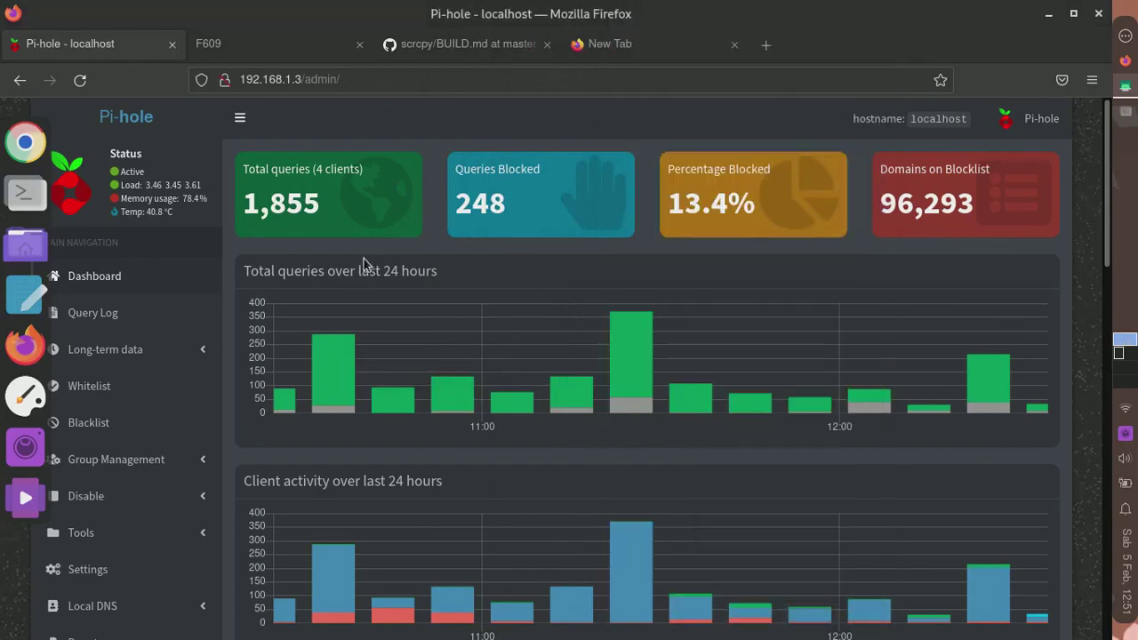
{"action": "scroll", "coordinate": [258, 264], "scroll_direction": "down", "scroll_amount": 5}
{"action": "scroll", "coordinate": [305, 305], "scroll_direction": "up", "scroll_amount": 5}
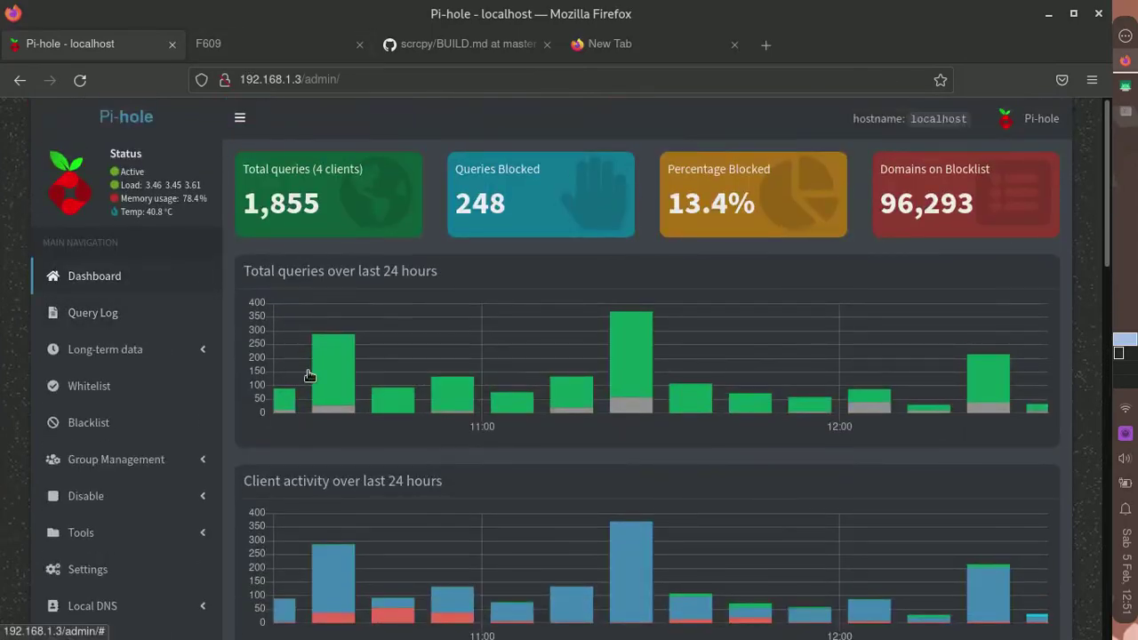
{"action": "left_click", "coordinate": [96, 580]}
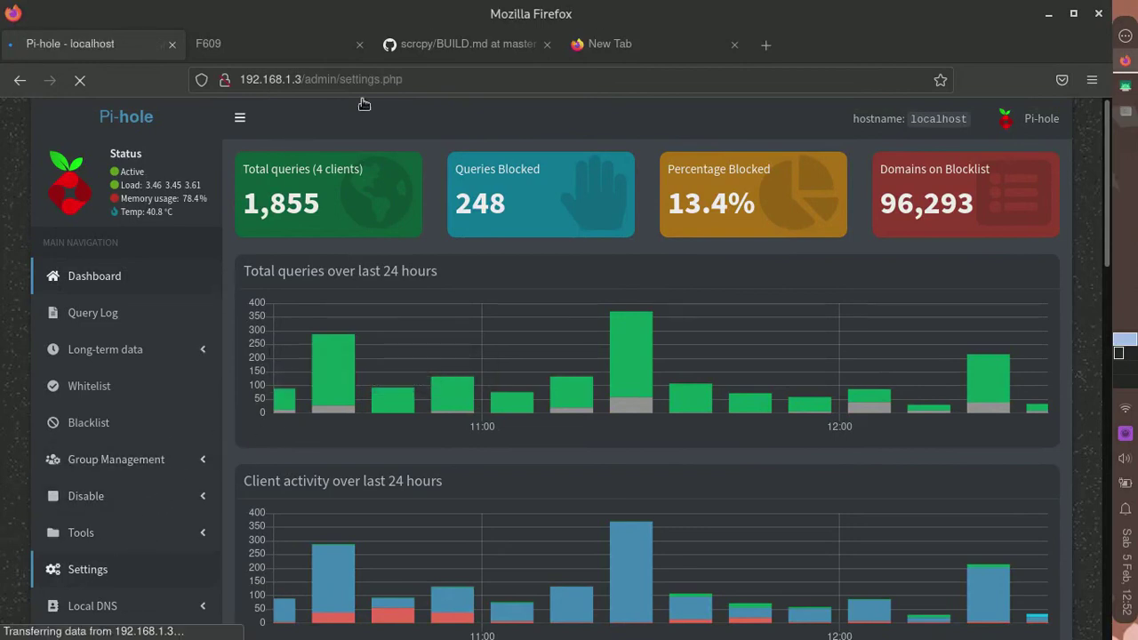
{"action": "left_click", "coordinate": [1124, 39]}
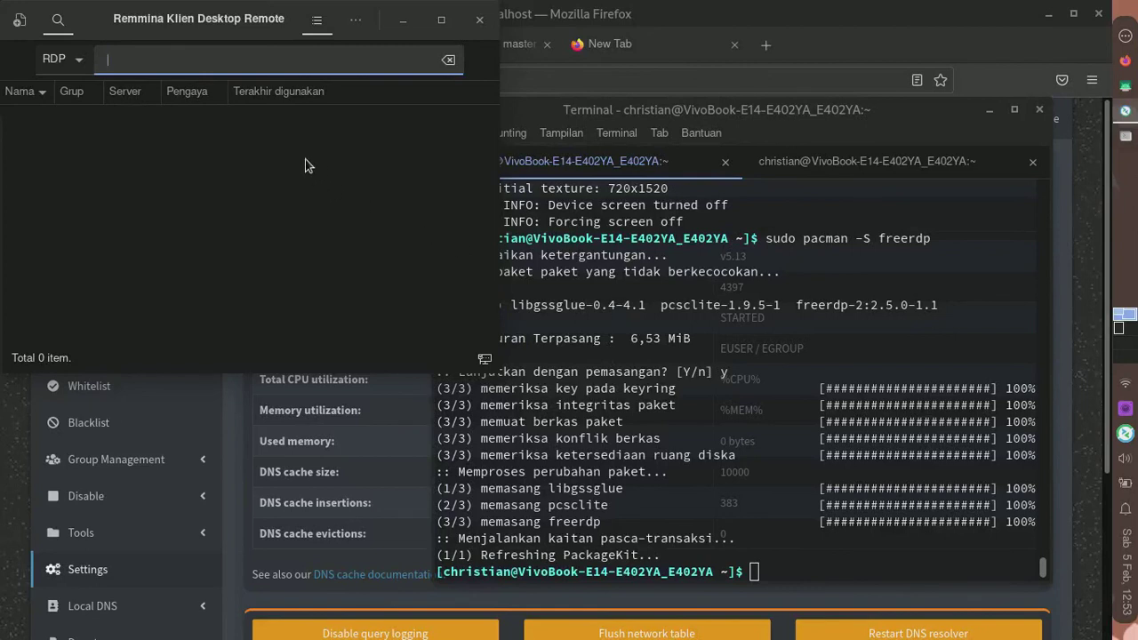
- Connect Remmina to 192.168.1.3 and fit the remote display full screen
{"action": "type", "text": "192.168.1.3"}
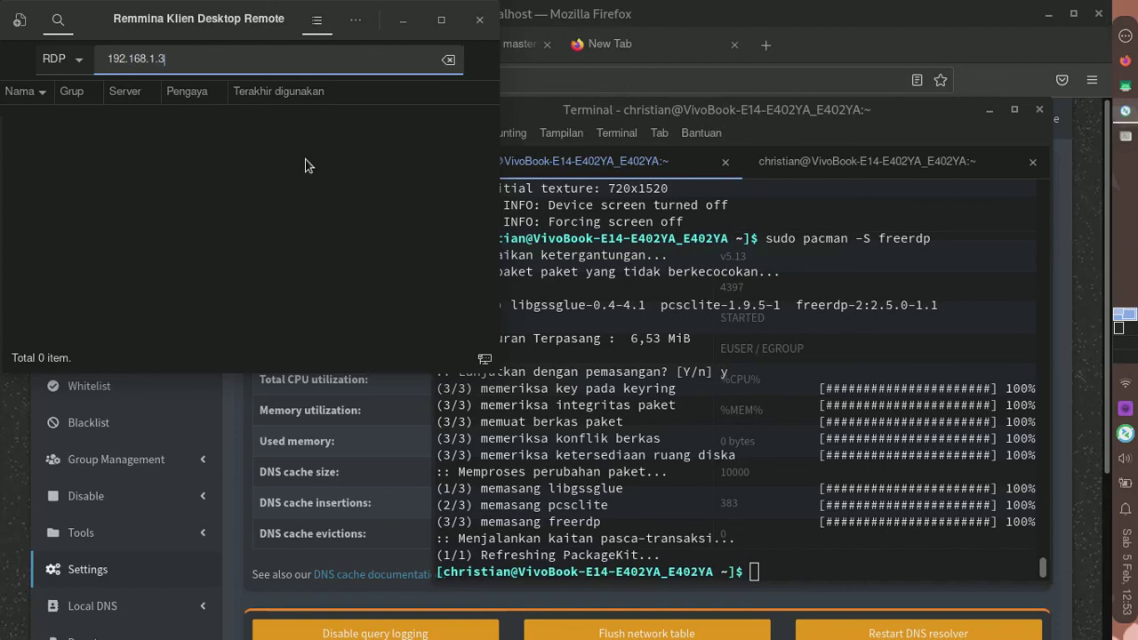
{"action": "key", "text": "Return"}
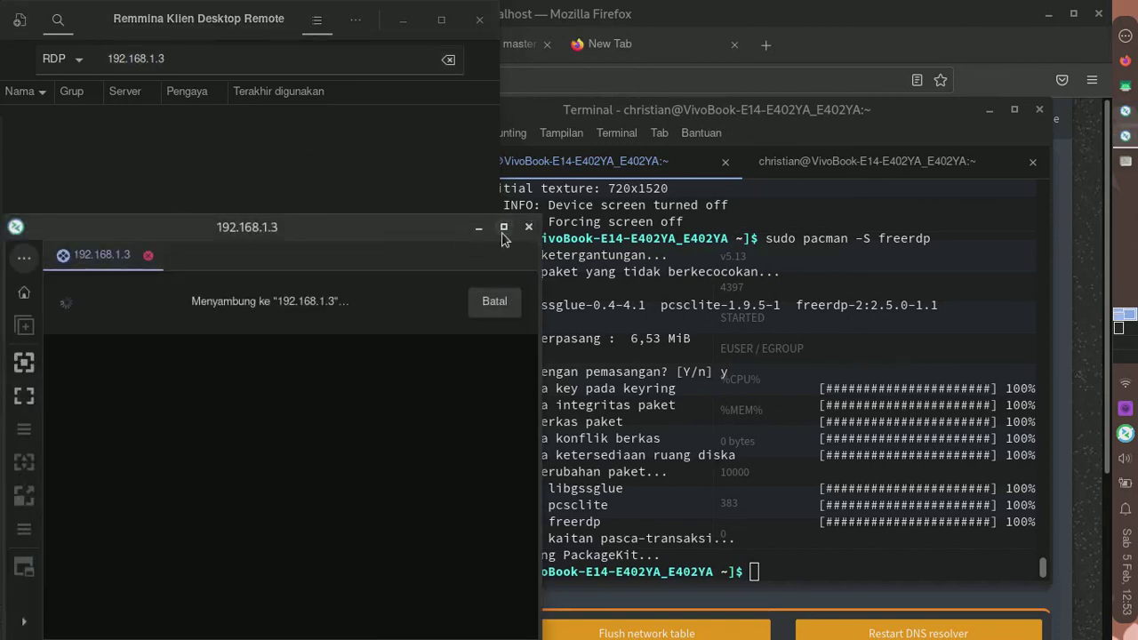
{"action": "left_click", "coordinate": [503, 227]}
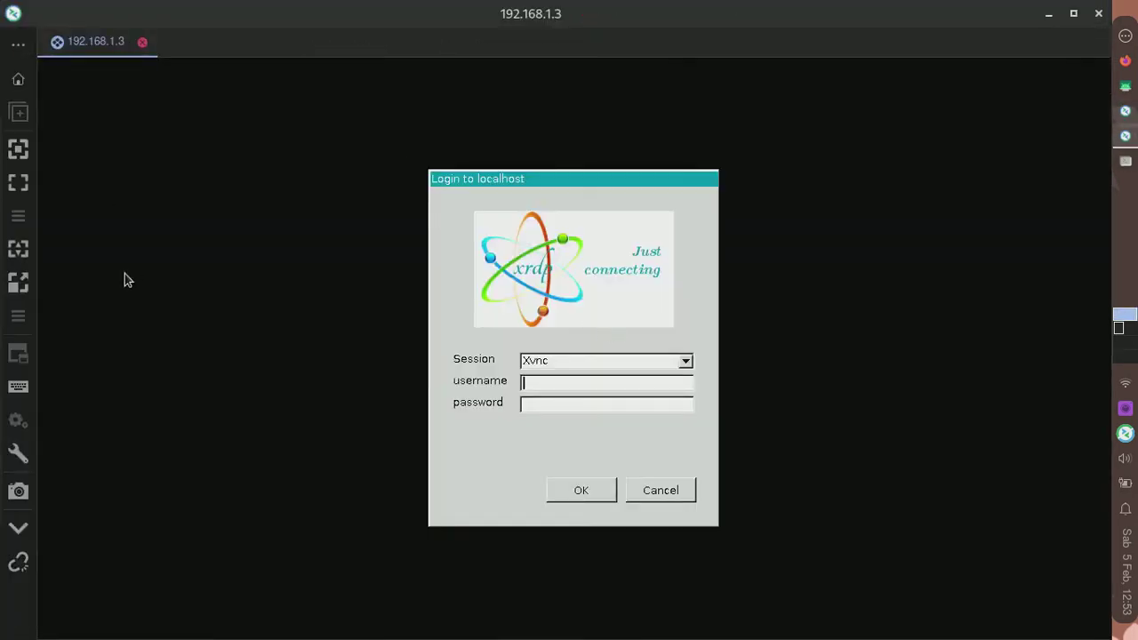
{"action": "left_click", "coordinate": [18, 249]}
- Log into the xrdp session with the account credentials and position the terminal window
{"action": "left_click_drag", "start_coordinate": [242, 87], "coordinate": [592, 140]}
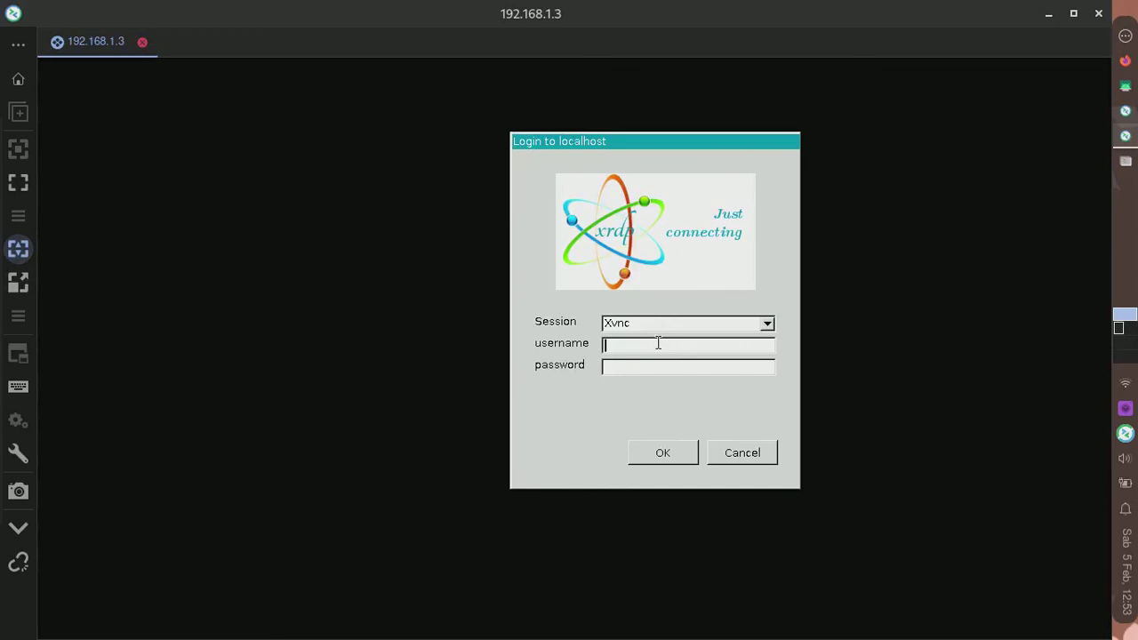
{"action": "type", "text": "android"}
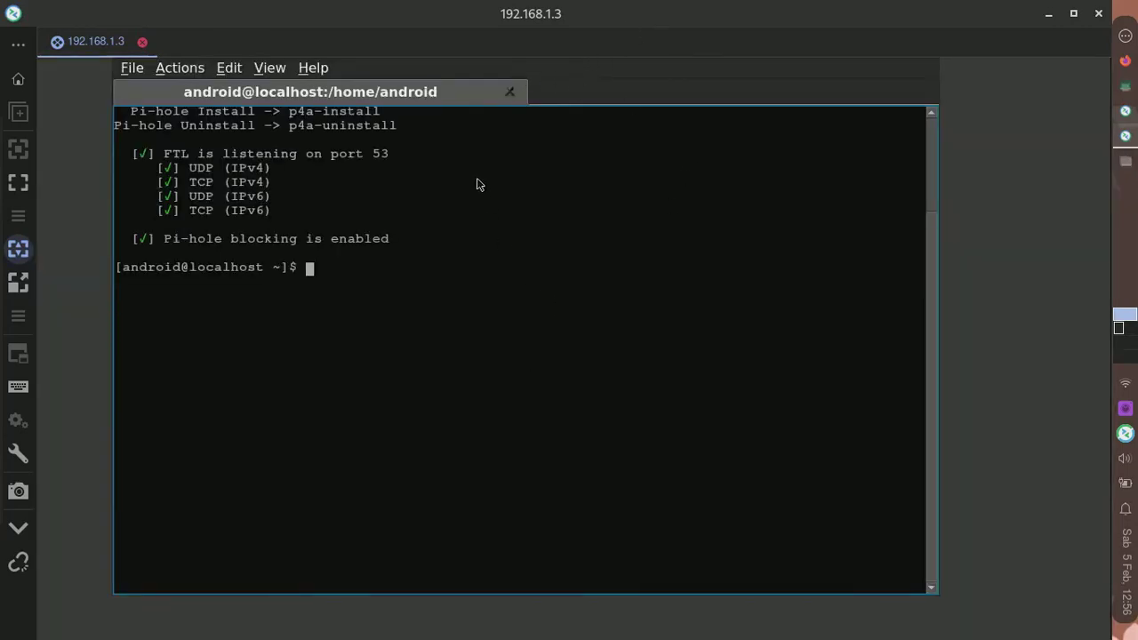
{"action": "mouse_move", "coordinate": [451, 89]}
{"action": "left_mouse_down"}
{"action": "mouse_move", "coordinate": [579, 180]}
{"action": "mouse_move", "coordinate": [486, 260]}
{"action": "mouse_move", "coordinate": [412, 124]}
{"action": "mouse_move", "coordinate": [448, 96]}
{"action": "left_mouse_up"}
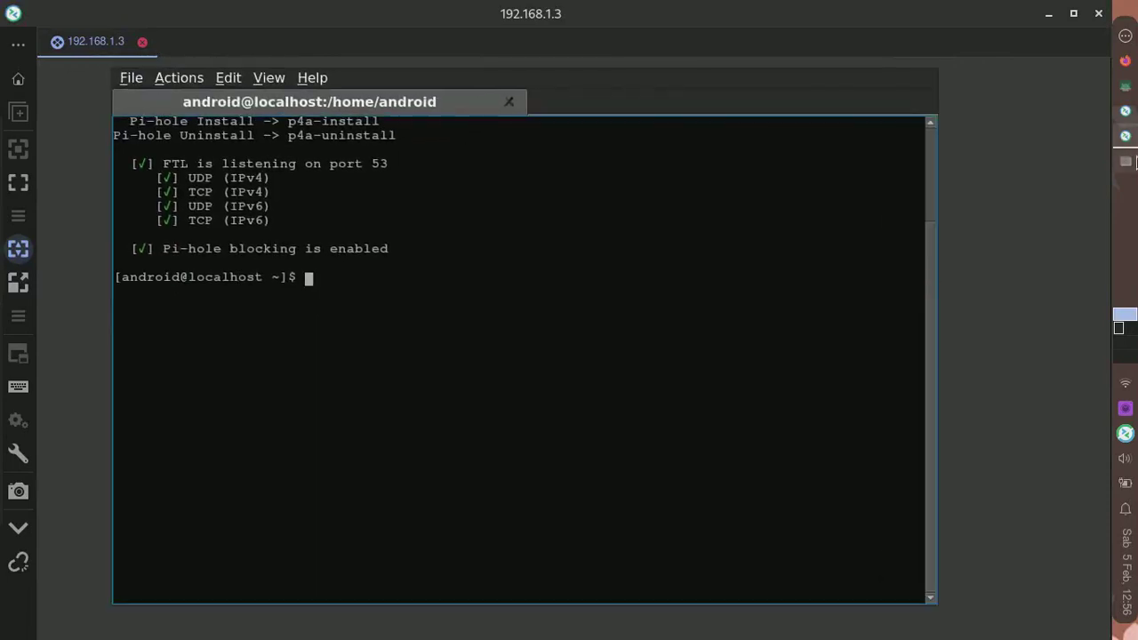
{"action": "right_click", "coordinate": [994, 129]}
{"action": "mouse_move", "coordinate": [1021, 157]}
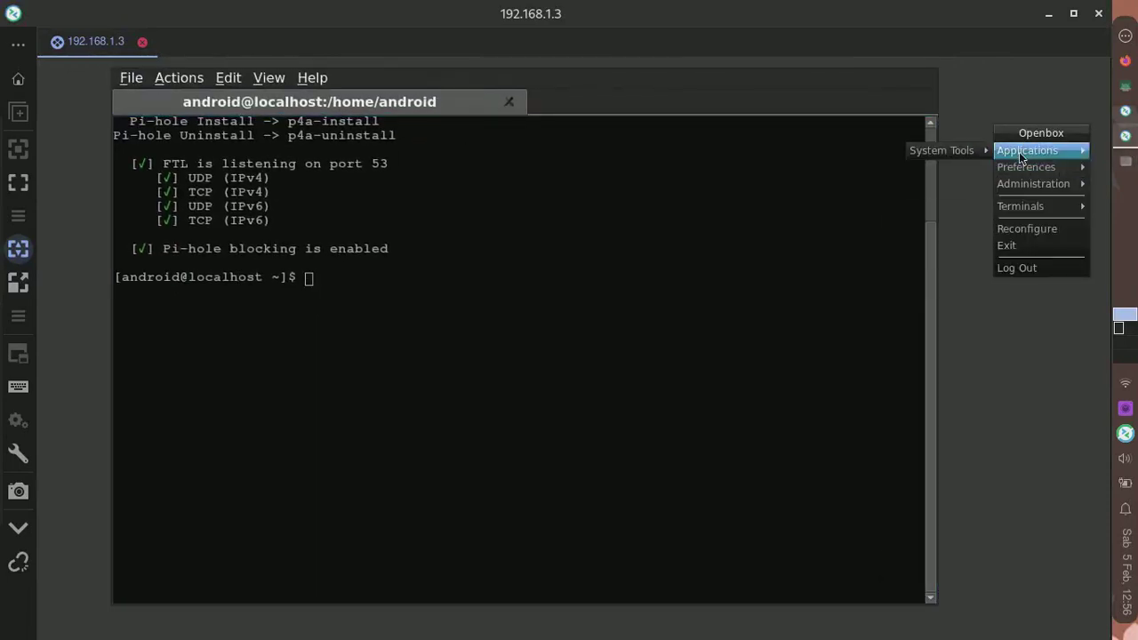
- Run padd in the remote terminal to display Pi-hole stats
{"action": "left_click", "coordinate": [722, 259]}
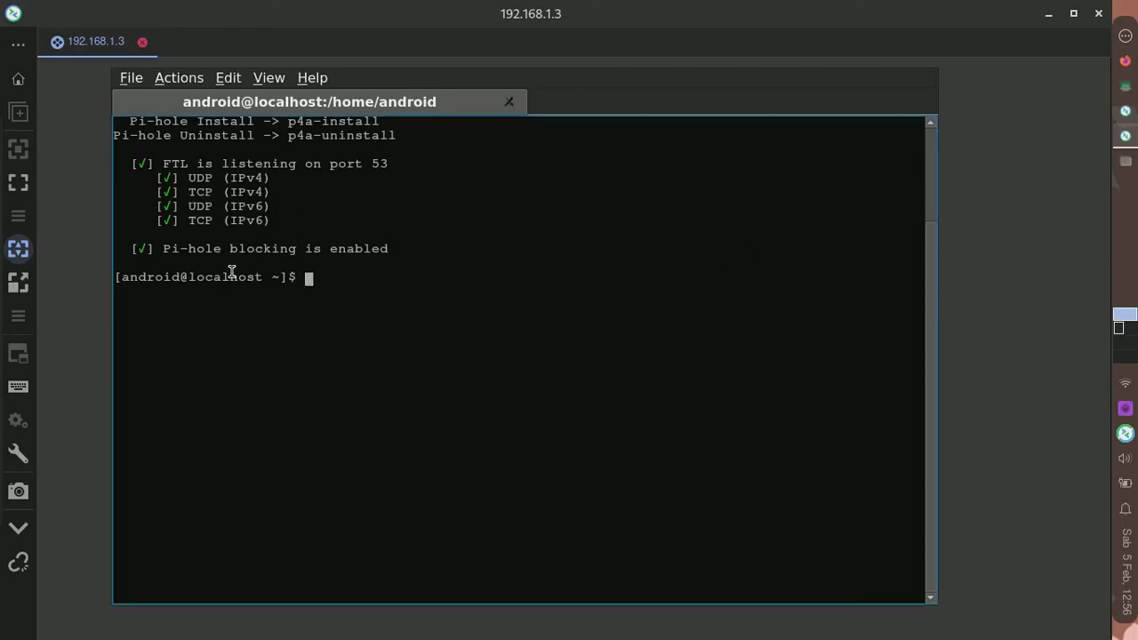
{"action": "type", "text": "p"}
{"action": "scroll", "coordinate": [231, 271], "scroll_direction": "up", "scroll_amount": 1}
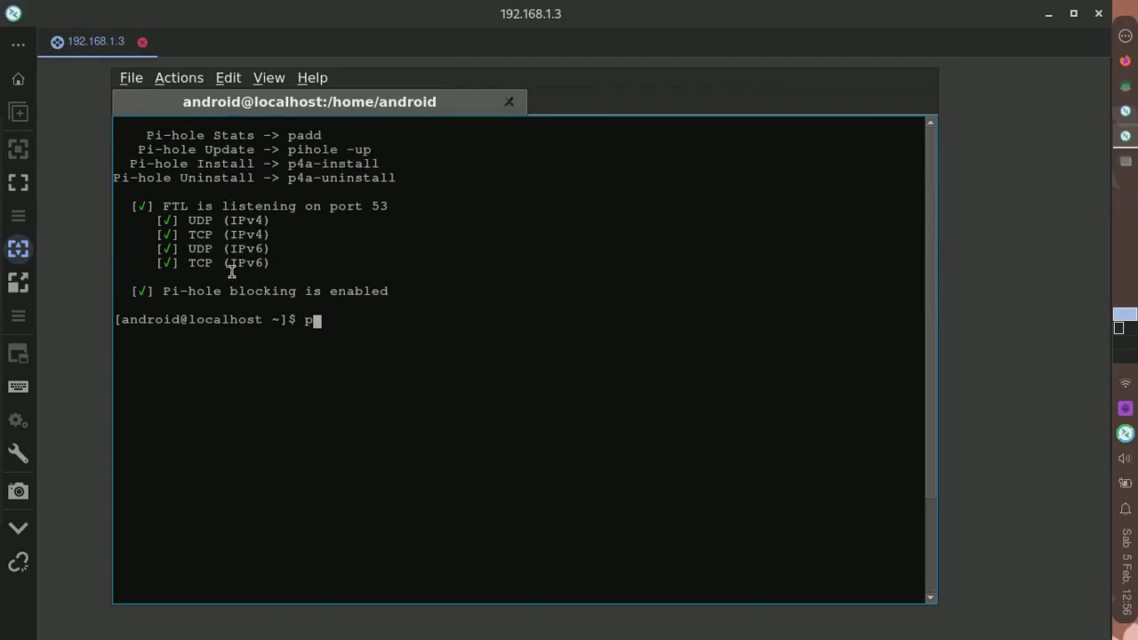
{"action": "type", "text": "add"}
{"action": "key", "text": "Return"}
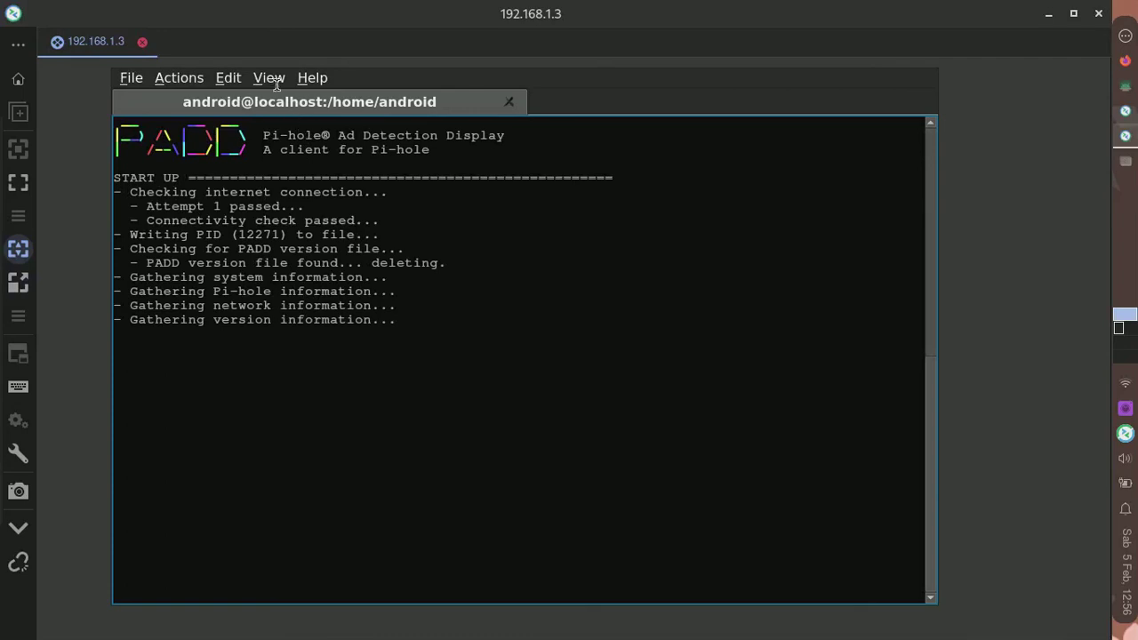
- Open a second terminal window from the terminal menu and move it aside
{"action": "left_click", "coordinate": [130, 77]}
{"action": "left_click", "coordinate": [179, 77]}
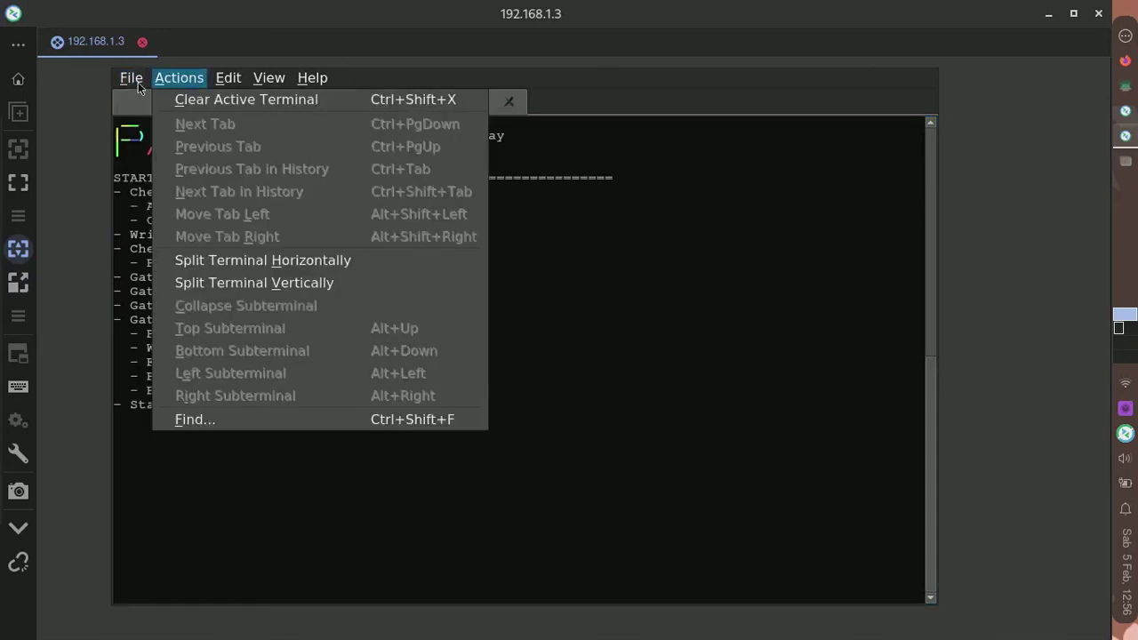
{"action": "mouse_move", "coordinate": [134, 78]}
{"action": "left_click", "coordinate": [191, 166]}
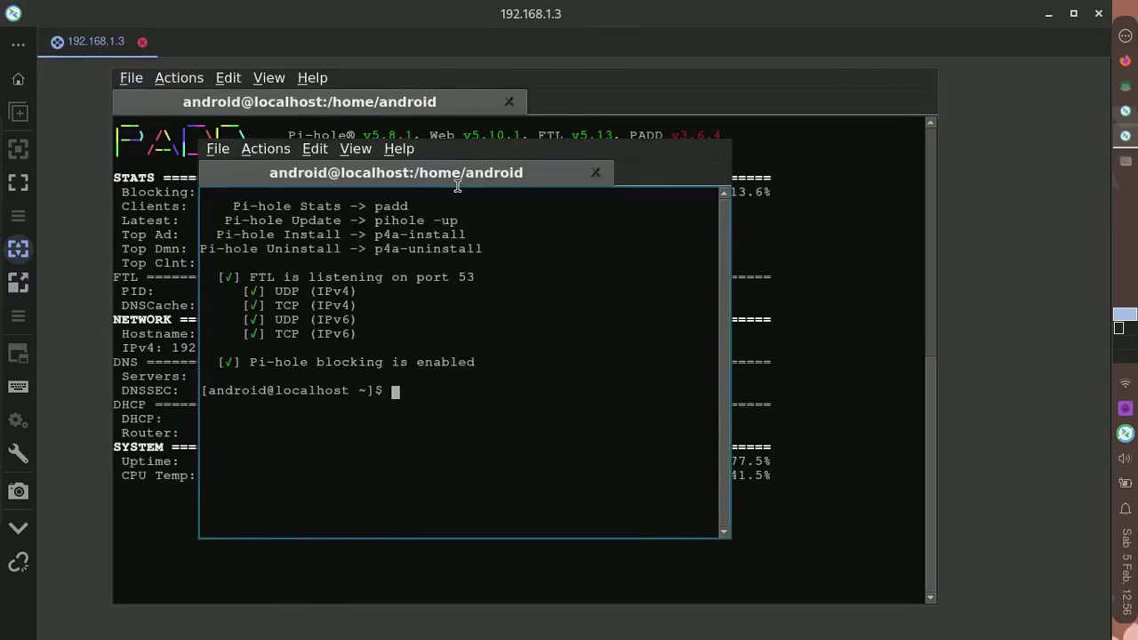
{"action": "left_click_drag", "start_coordinate": [576, 249], "coordinate": [838, 259]}
- Stop padd with Ctrl+C and close both terminal windows, confirming each exit
{"action": "key", "text": "ctrl+c"}
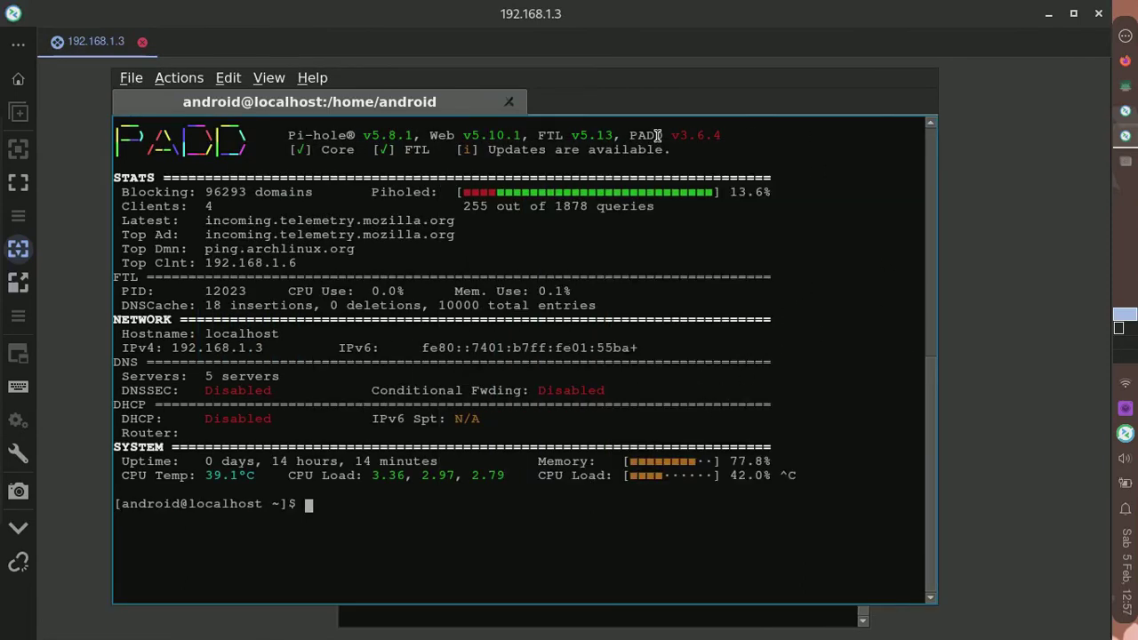
{"action": "left_click", "coordinate": [509, 101]}
{"action": "left_click", "coordinate": [520, 360]}
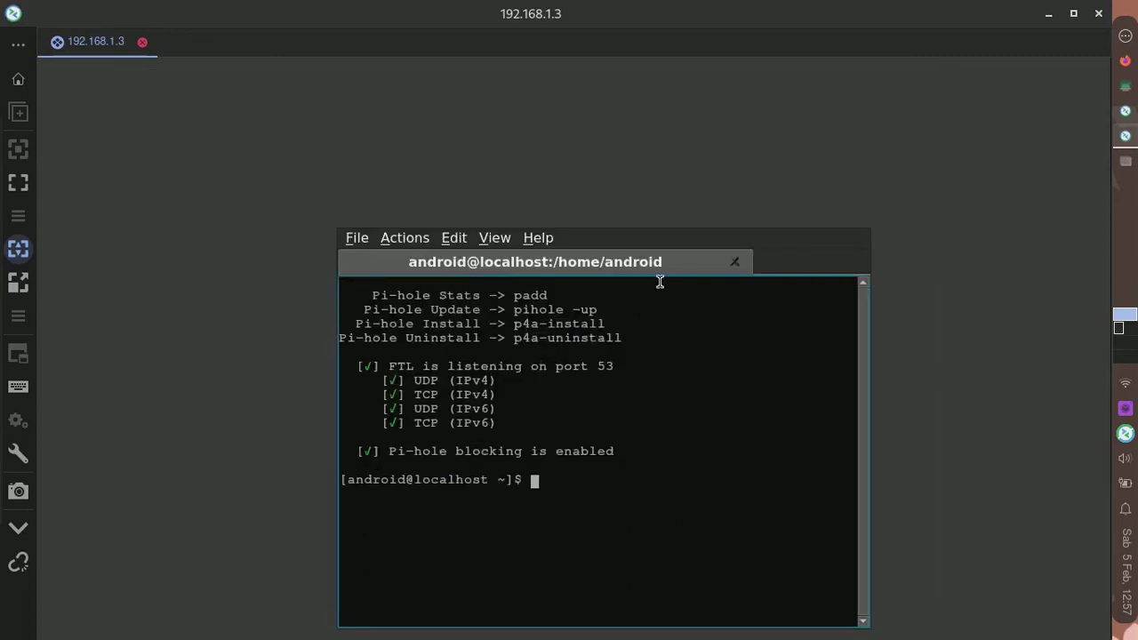
{"action": "key", "text": "ctrl+shift+q"}
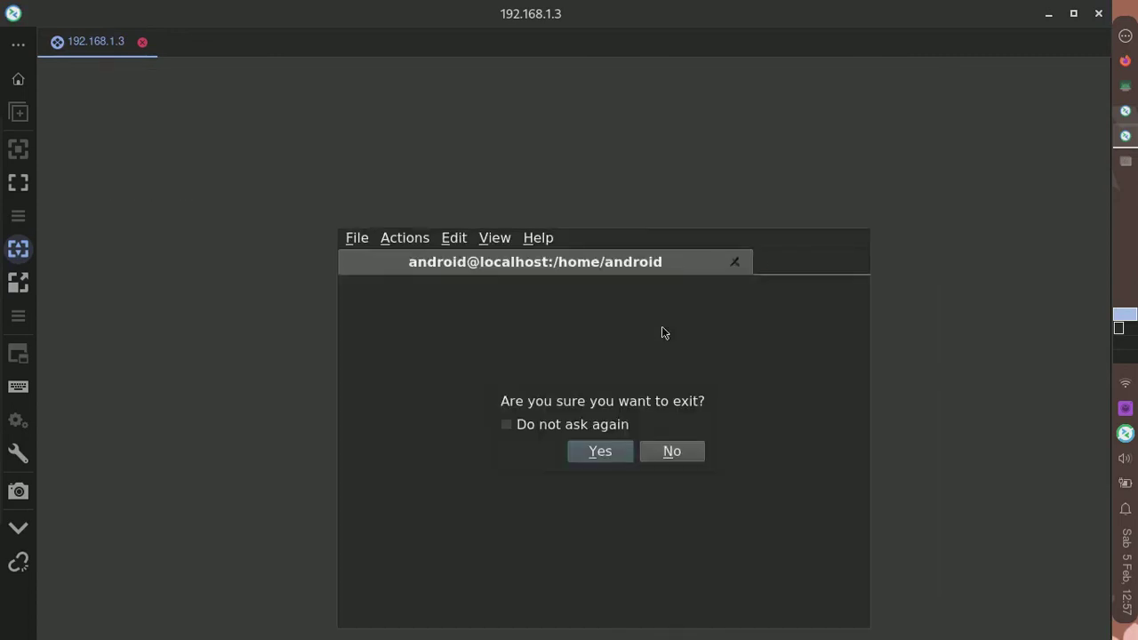
{"action": "left_click", "coordinate": [600, 451]}
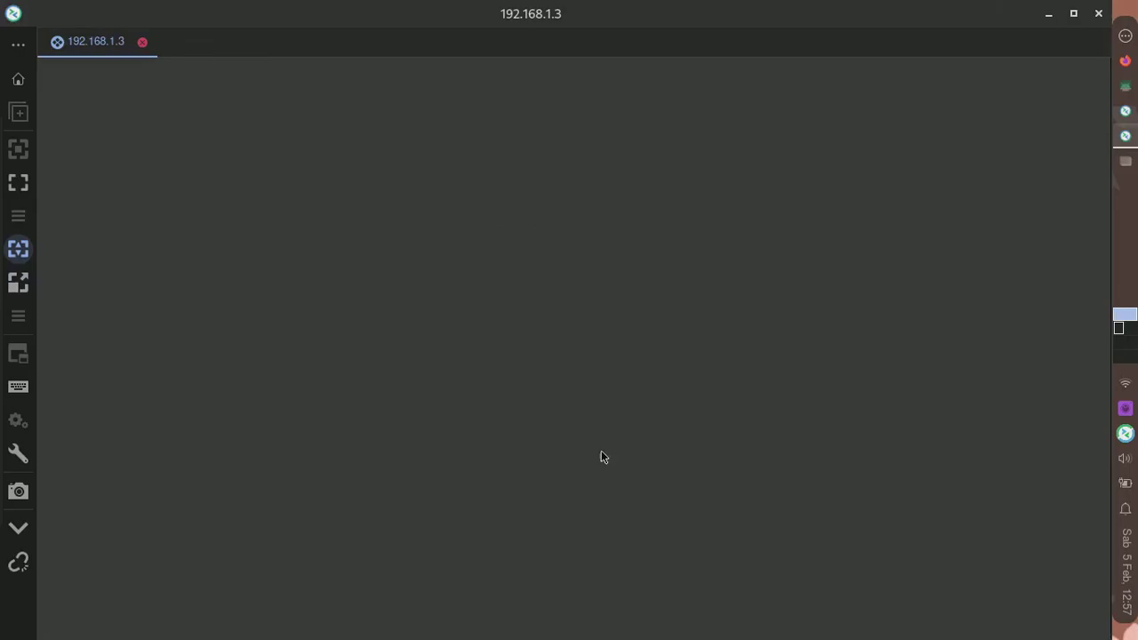
- Review Pi-hole's DNS settings: OpenDNS plus custom upstream 127.0.0.1#5335
{"action": "left_click", "coordinate": [544, 321]}
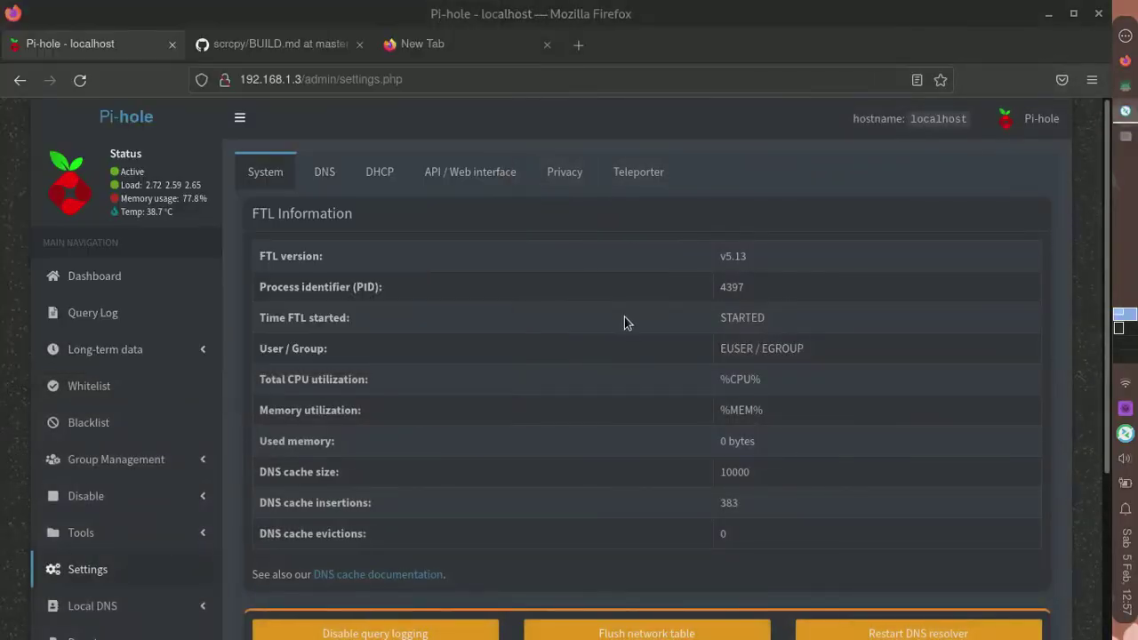
{"action": "scroll", "coordinate": [100, 418], "scroll_direction": "down", "scroll_amount": 5}
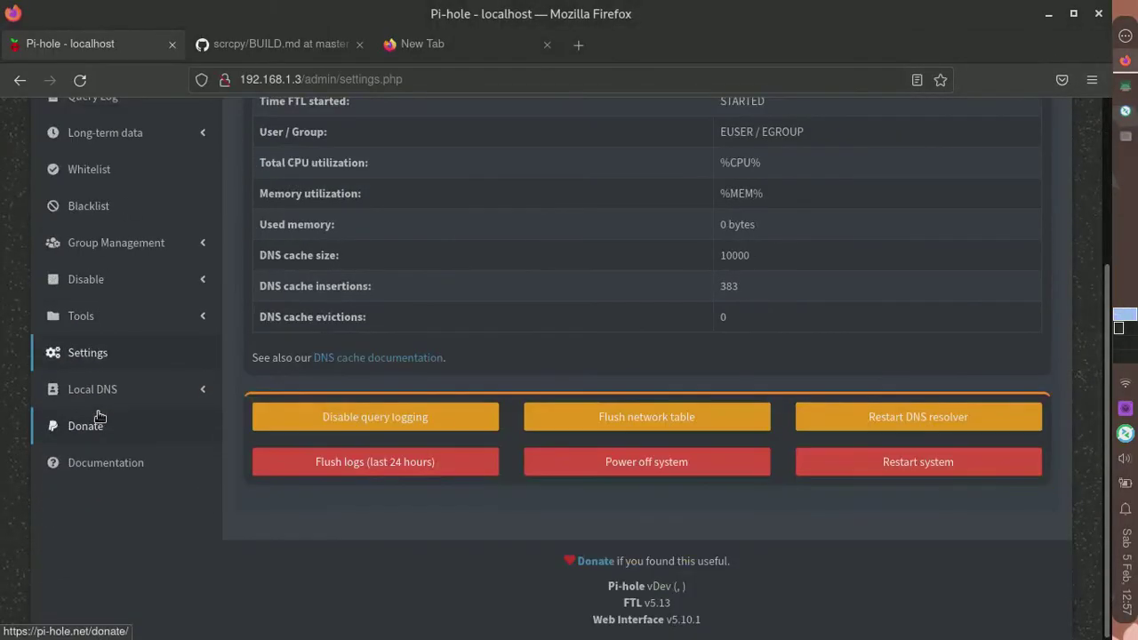
{"action": "scroll", "coordinate": [451, 180], "scroll_direction": "up", "scroll_amount": 5}
{"action": "left_click", "coordinate": [325, 172]}
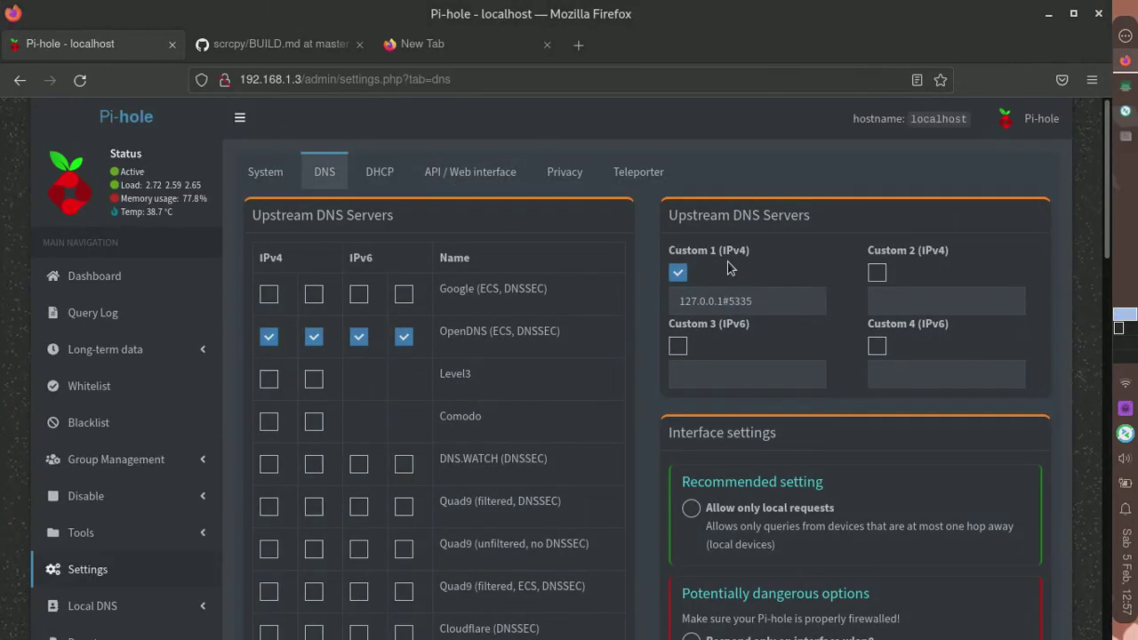
{"action": "left_click", "coordinate": [410, 46]}
- Log into the F609 at 192.168.1.1 with saved credentials and open WLAN Basic settings
{"action": "left_click", "coordinate": [392, 78]}
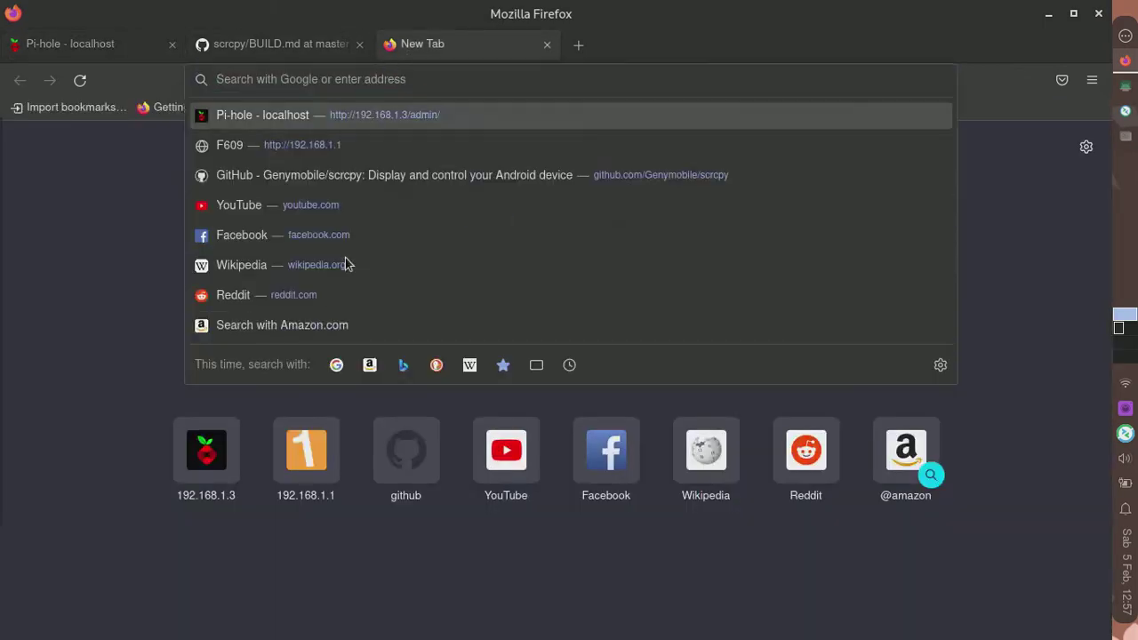
{"action": "left_click", "coordinate": [327, 437]}
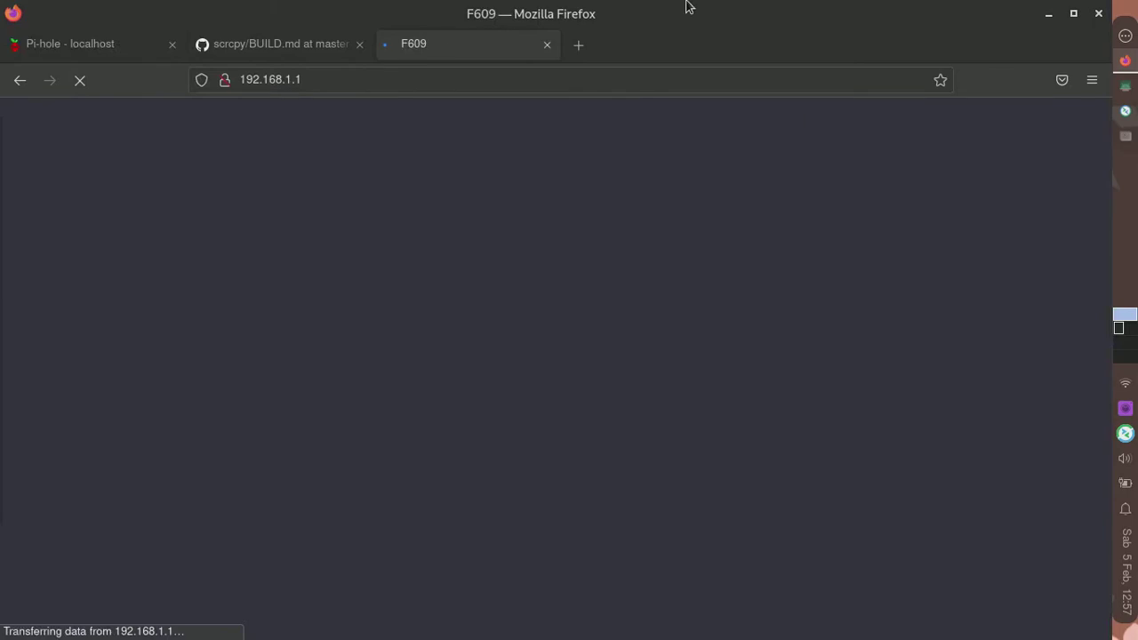
{"action": "type", "text": "user"}
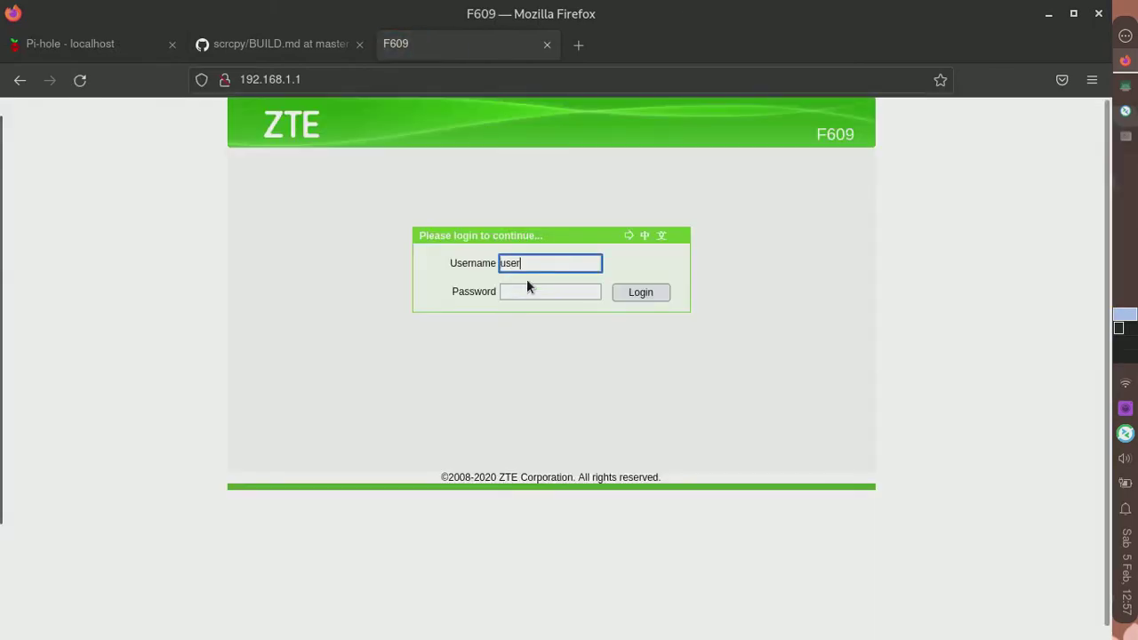
{"action": "key", "text": "Tab"}
{"action": "left_click", "coordinate": [528, 286]}
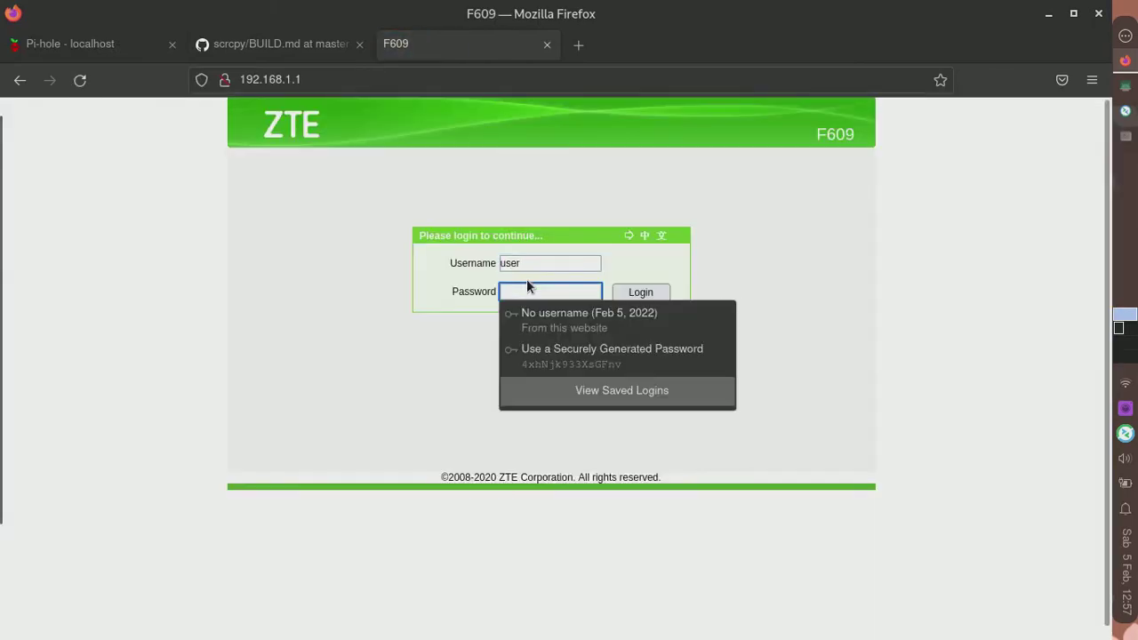
{"action": "left_click", "coordinate": [564, 316]}
{"action": "left_click", "coordinate": [634, 289]}
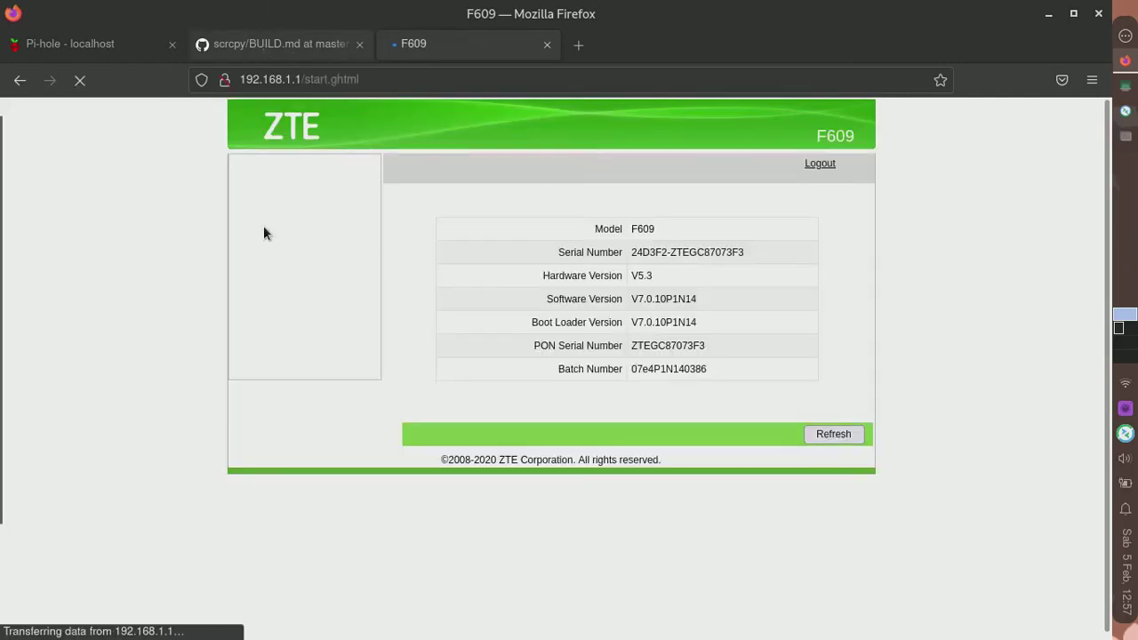
{"action": "left_click", "coordinate": [256, 273]}
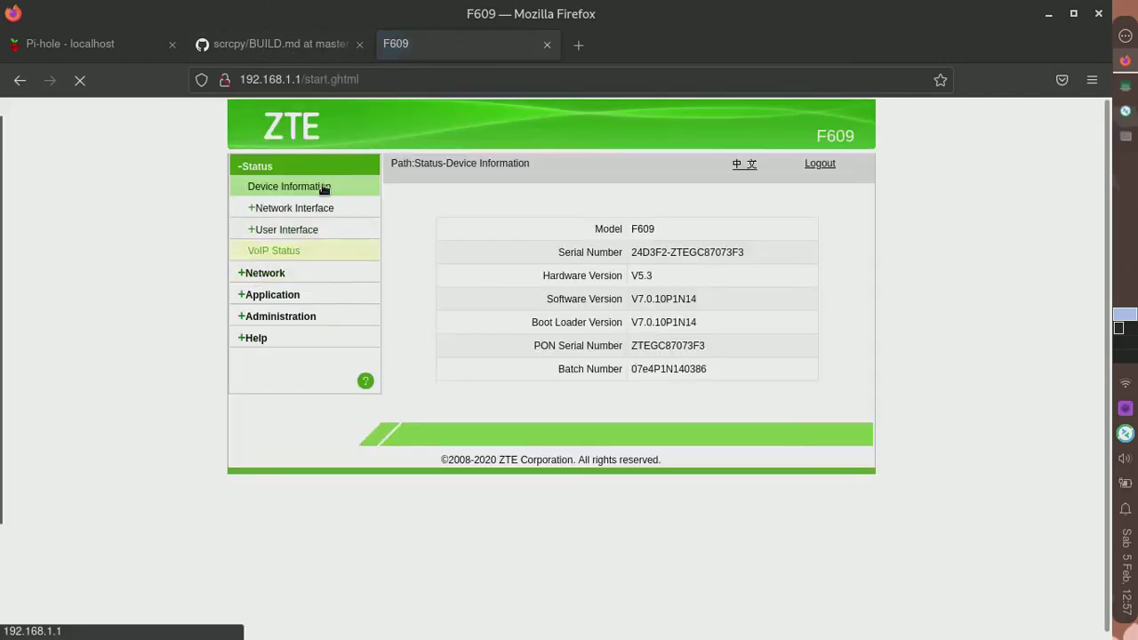
{"action": "left_click", "coordinate": [576, 45]}
- Load onworks.net in the new browser tab
{"action": "left_click", "coordinate": [798, 87]}
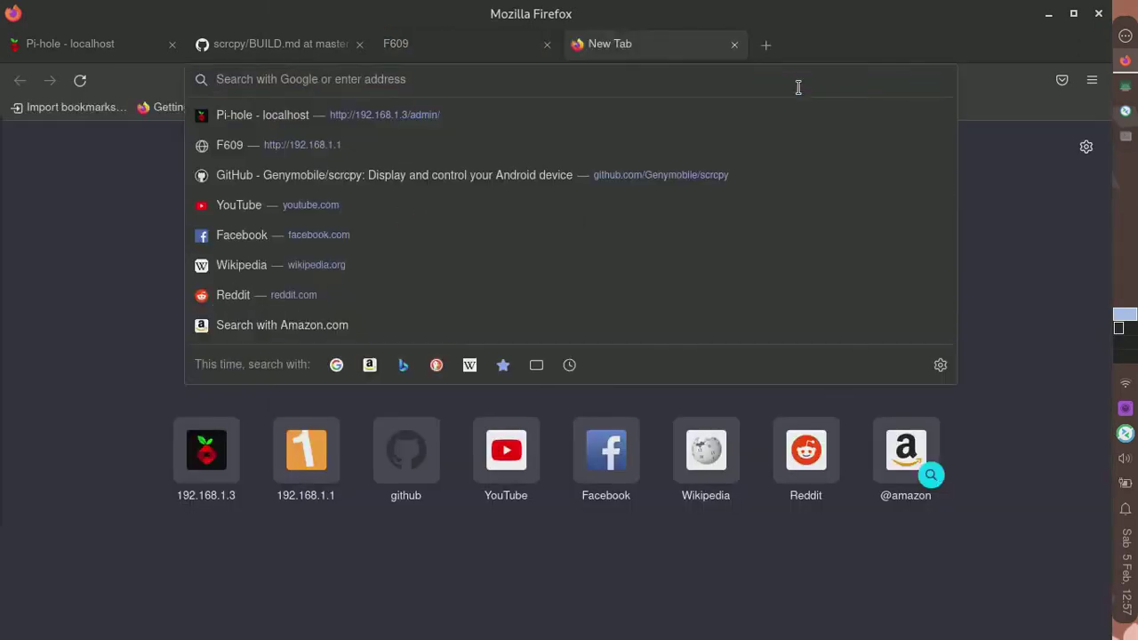
{"action": "type", "text": "onwro"}
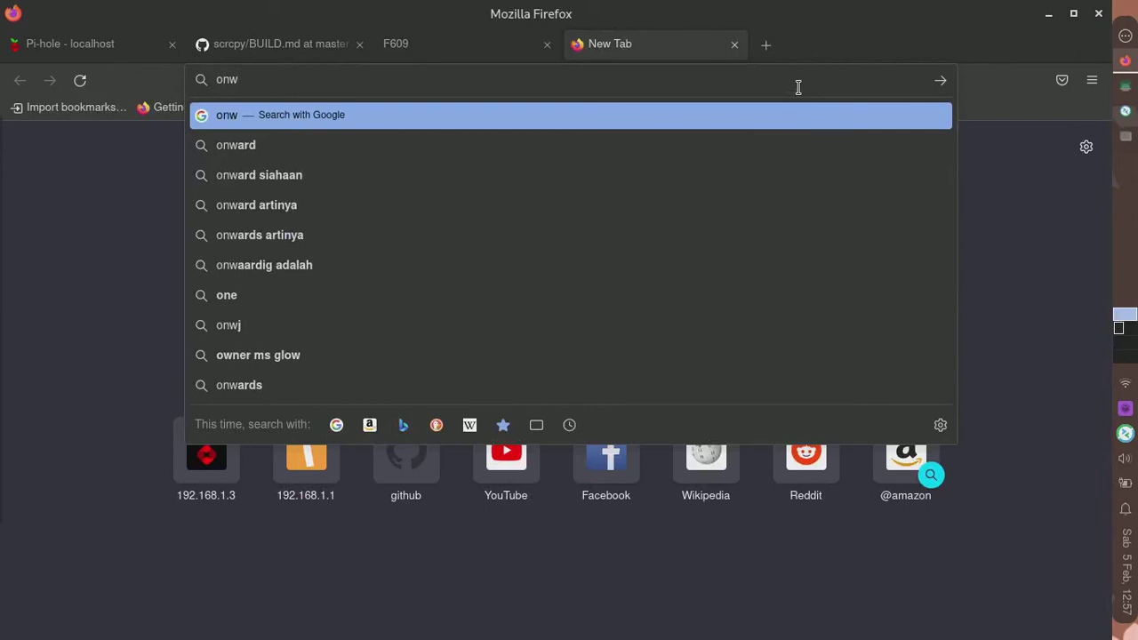
{"action": "key", "text": "BackSpace"}
{"action": "key", "text": "BackSpace"}
{"action": "key", "text": "BackSpace"}
{"action": "key", "text": "BackSpace"}
{"action": "key", "text": "BackSpace"}
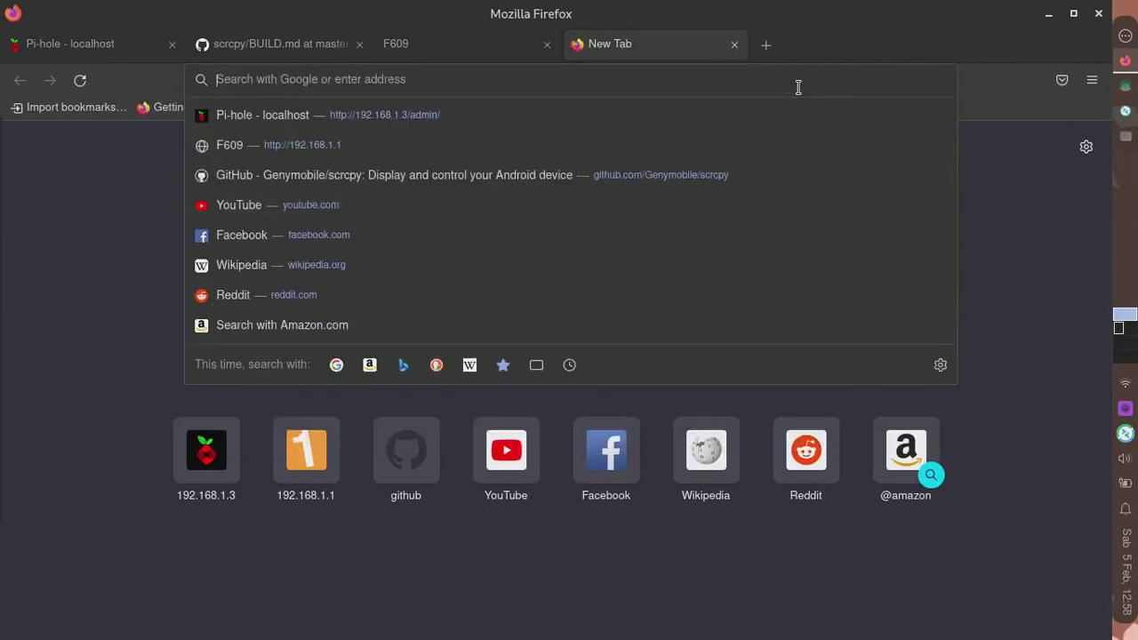
{"action": "type", "text": "onwork"}
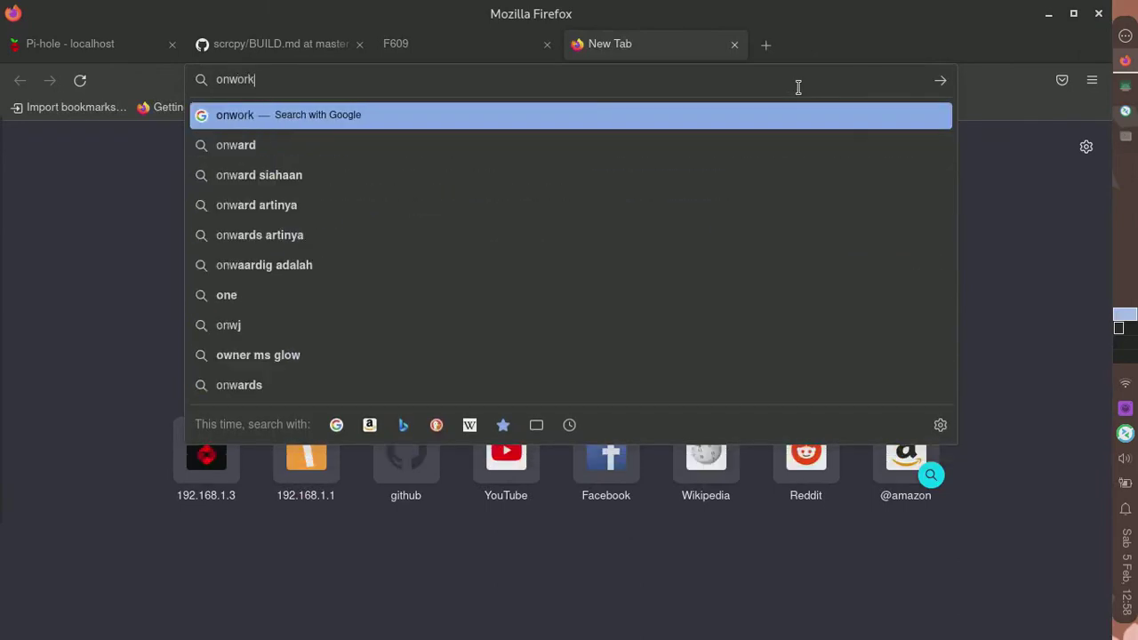
{"action": "type", "text": "s.net"}
{"action": "key", "text": "Return"}
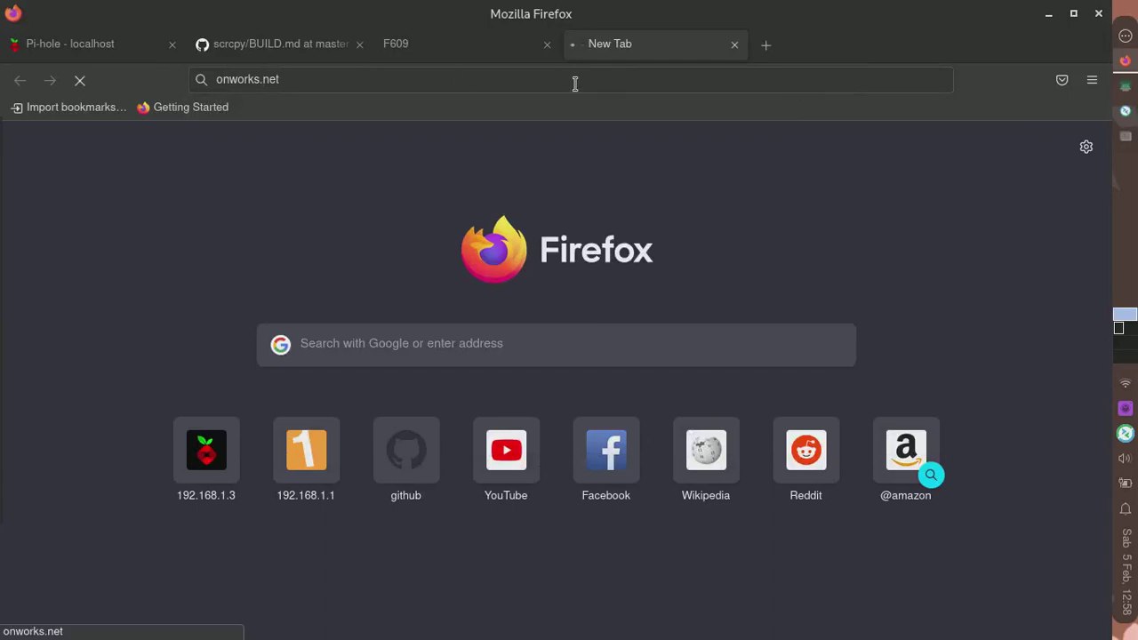
- Move the Pi-hole tab after the F609 tab and open the Pi-hole dashboard
{"action": "left_click", "coordinate": [449, 45]}
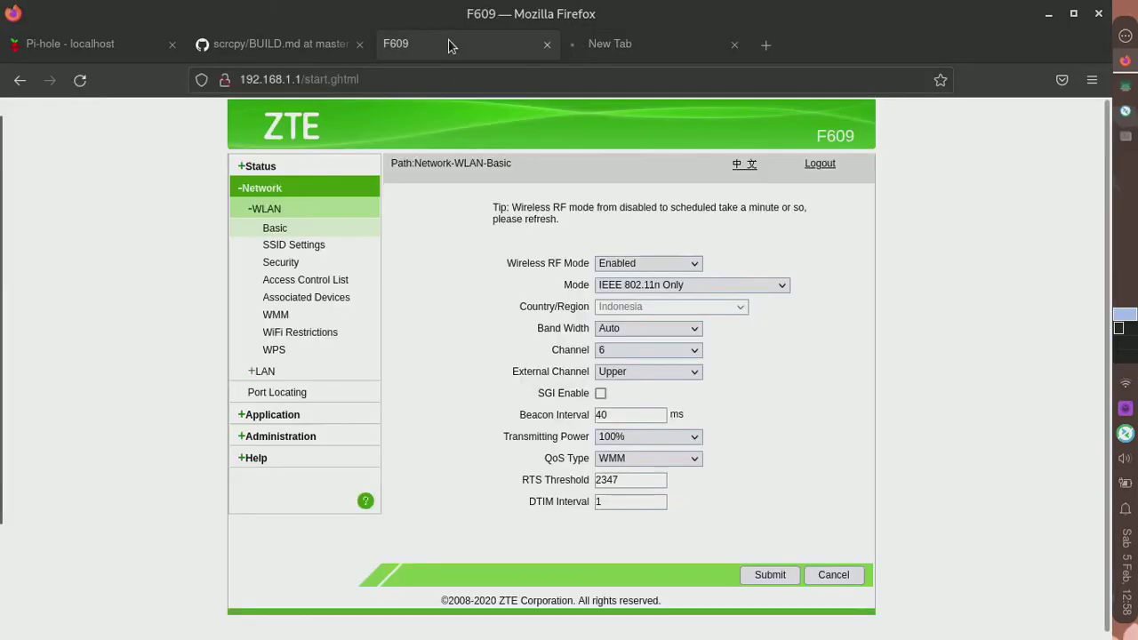
{"action": "left_click", "coordinate": [611, 43]}
{"action": "left_click", "coordinate": [89, 44]}
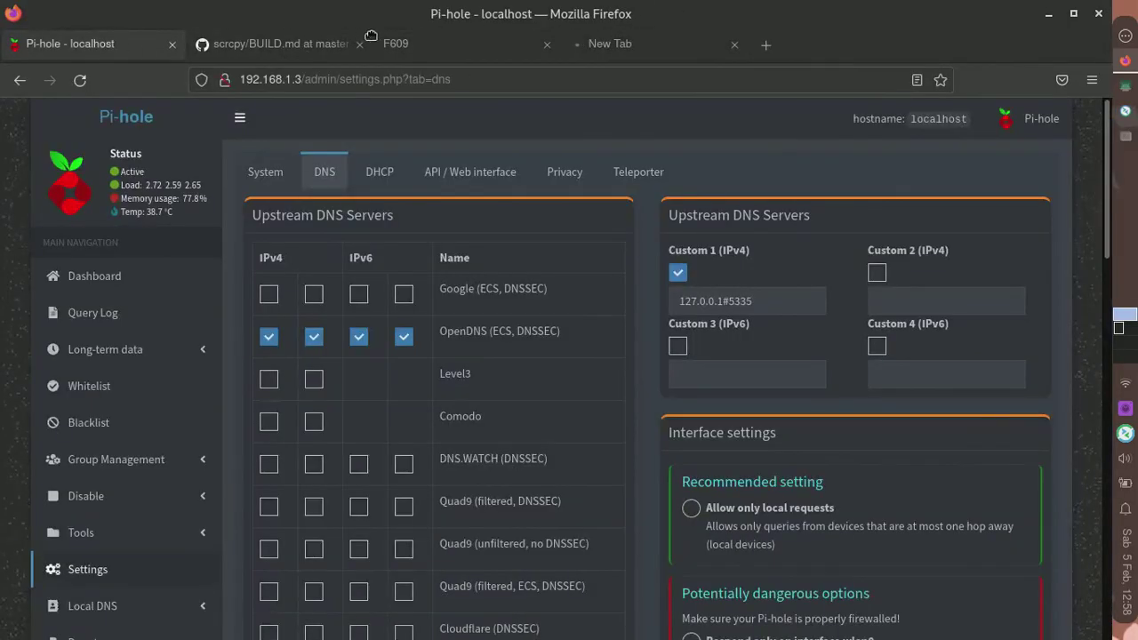
{"action": "left_click_drag", "start_coordinate": [89, 44], "coordinate": [294, 43]}
{"action": "left_click_drag", "start_coordinate": [472, 42], "coordinate": [473, 43]}
{"action": "left_click", "coordinate": [75, 276]}
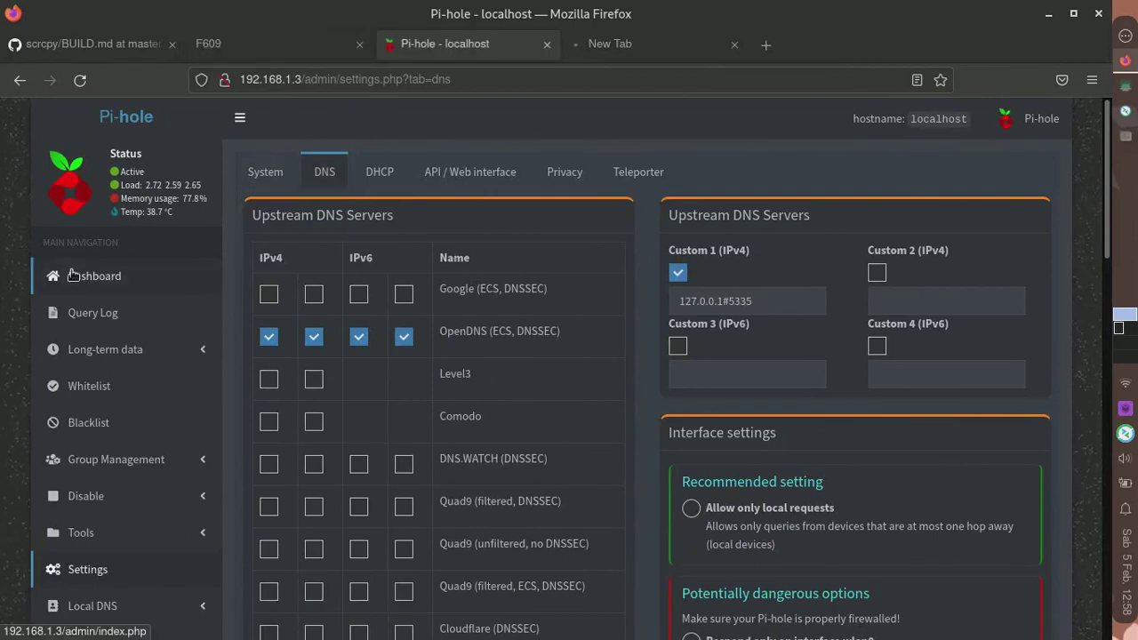
- Look over the loaded OnWorks homepage, then return to the Pi-hole dashboard
{"action": "left_click", "coordinate": [583, 44]}
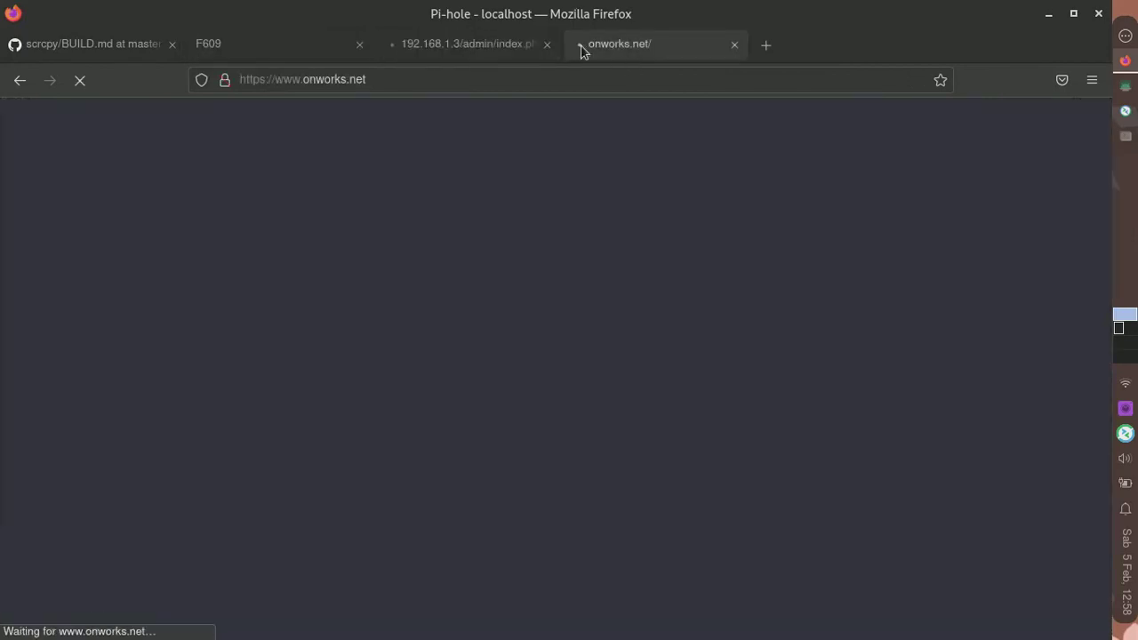
{"action": "left_click", "coordinate": [475, 46]}
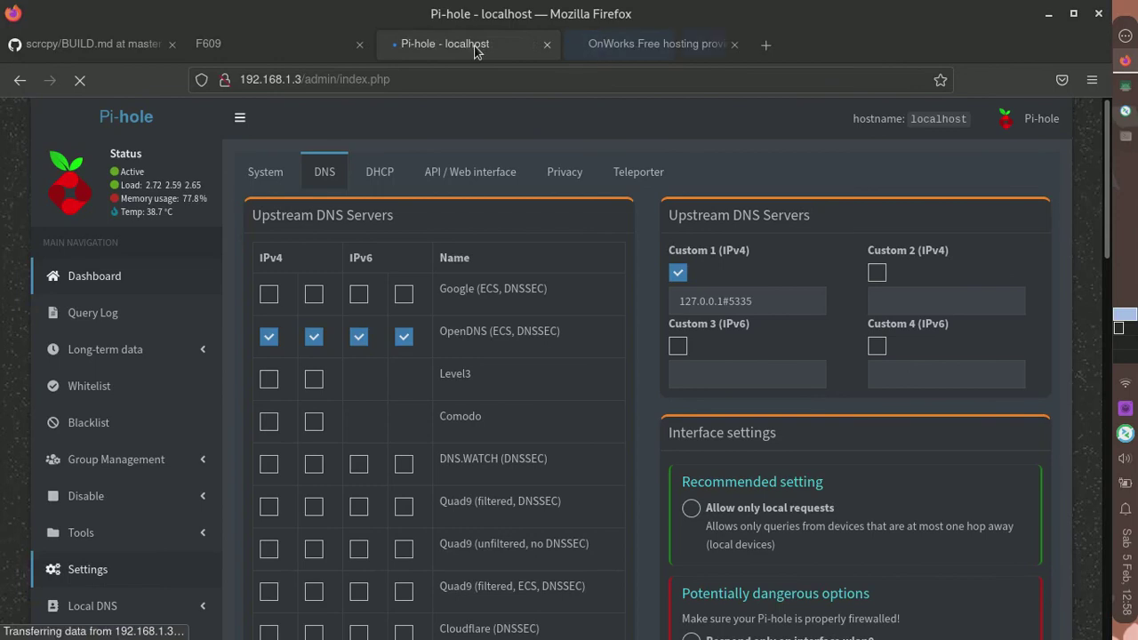
{"action": "left_click", "coordinate": [631, 44]}
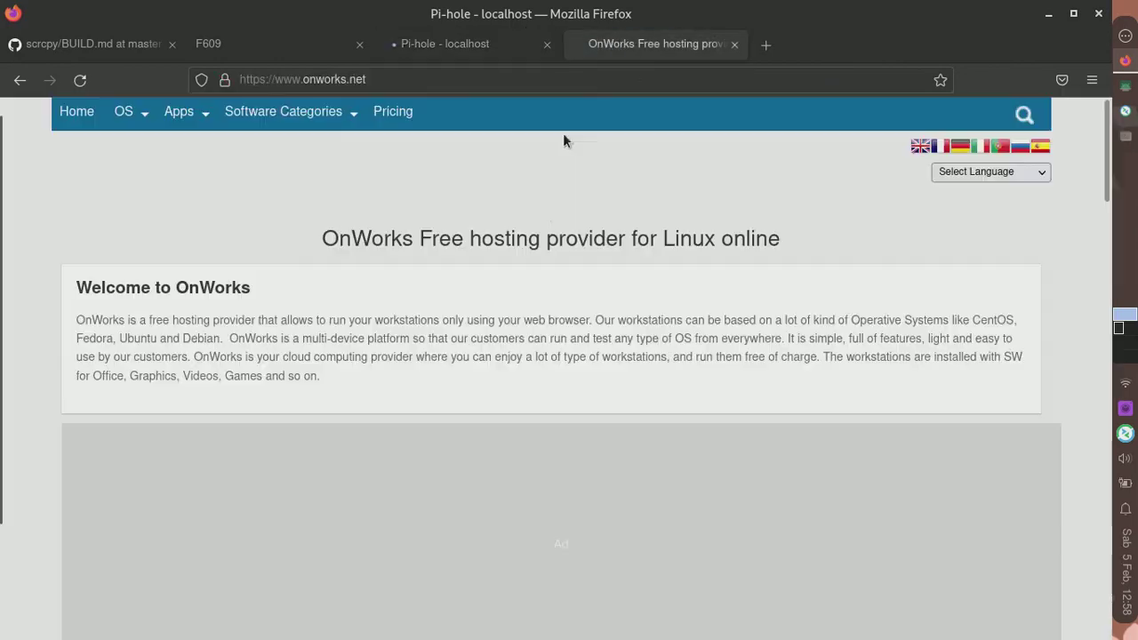
{"action": "scroll", "coordinate": [495, 257], "scroll_direction": "down", "scroll_amount": 15}
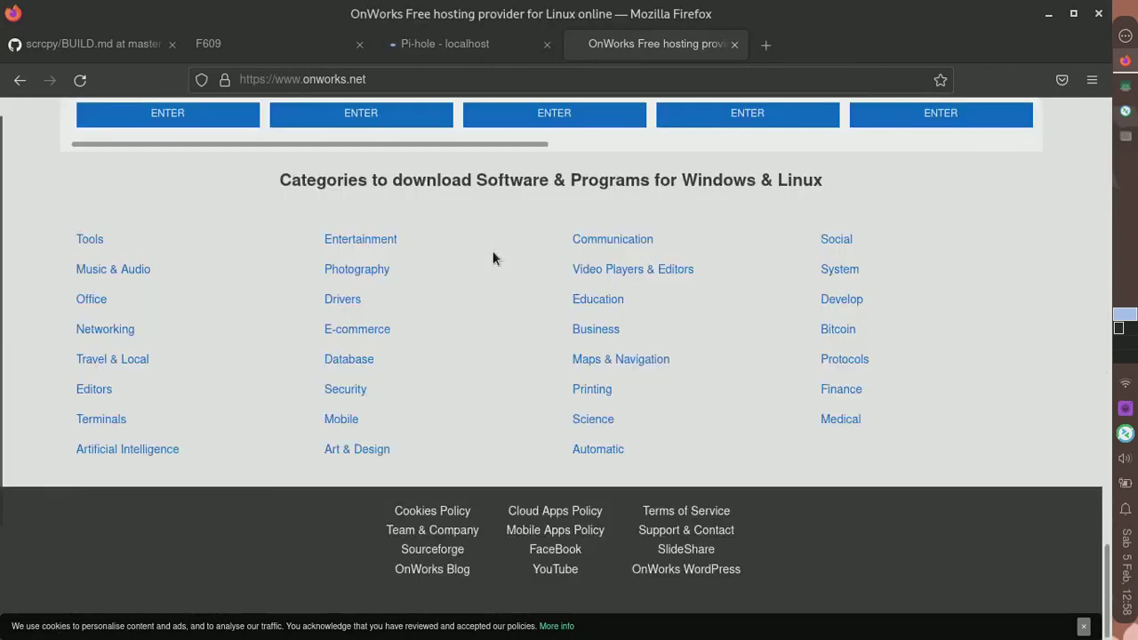
{"action": "scroll", "coordinate": [493, 255], "scroll_direction": "up", "scroll_amount": 3}
{"action": "scroll", "coordinate": [493, 254], "scroll_direction": "up", "scroll_amount": 5}
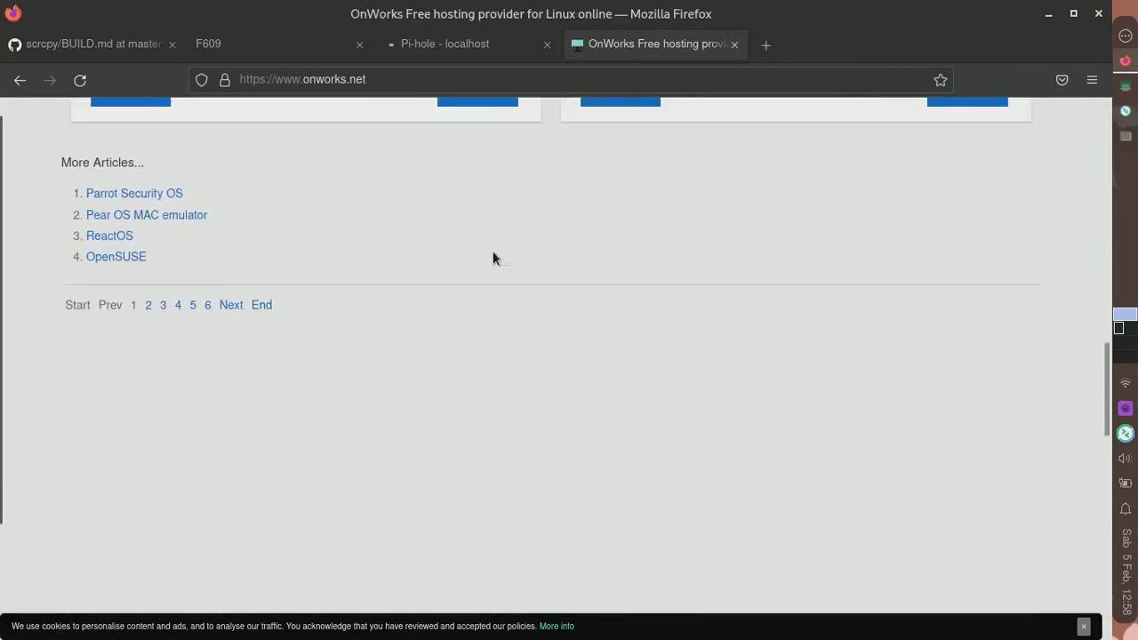
{"action": "left_click", "coordinate": [437, 42]}
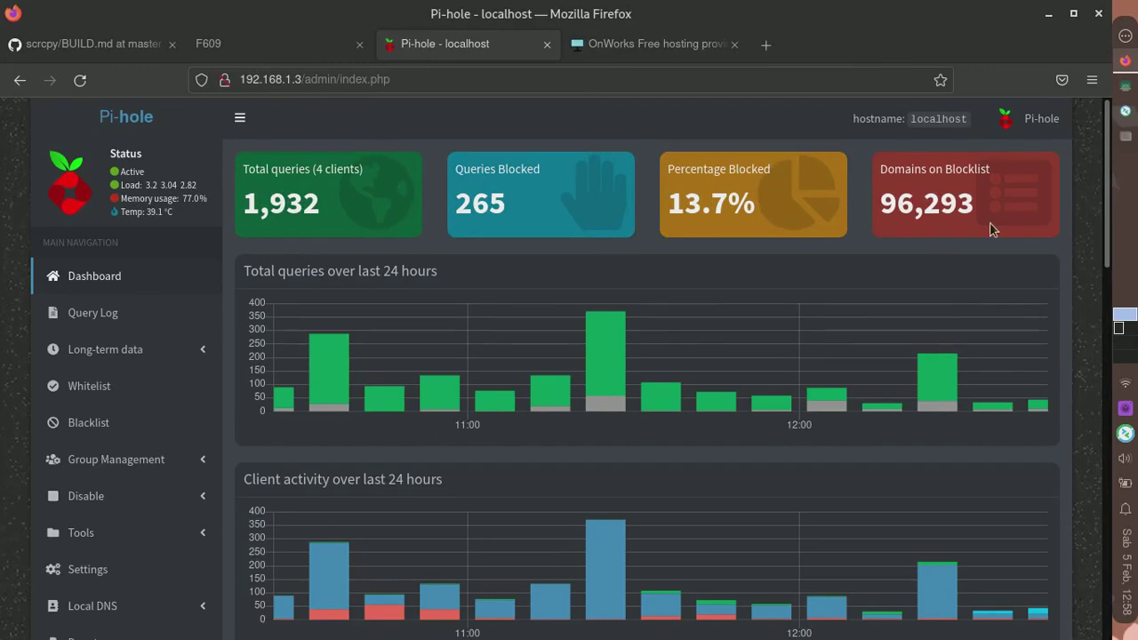
- Scroll the Pi-hole-for-Android GitHub page down to the README install instructions
{"action": "scroll", "coordinate": [546, 274], "scroll_direction": "down", "scroll_amount": 10}
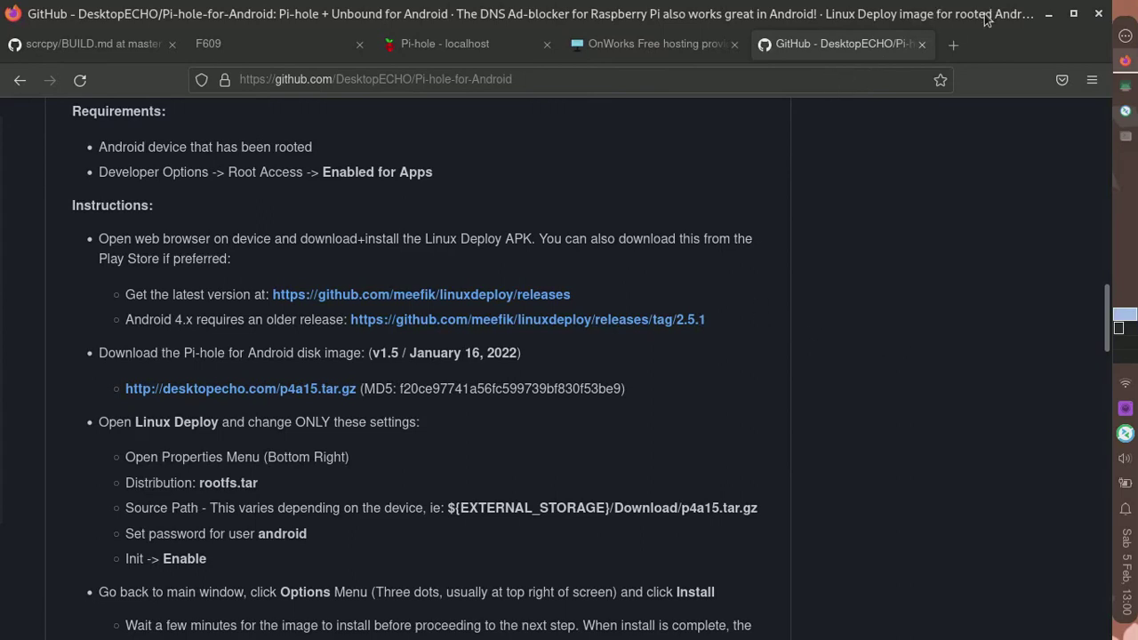
- Reread the Pi-hole-for-Android README, then check the dashboard's 271 of 2,034 blocked queries
{"action": "left_click", "coordinate": [953, 44]}
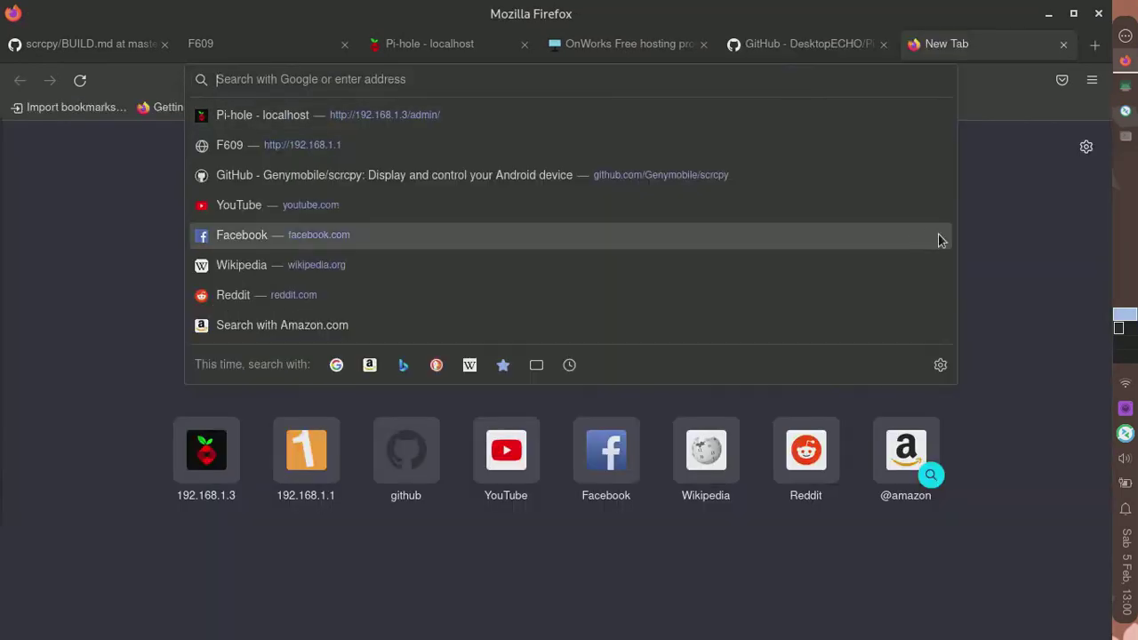
{"action": "left_click", "coordinate": [1003, 261]}
{"action": "left_click", "coordinate": [797, 49]}
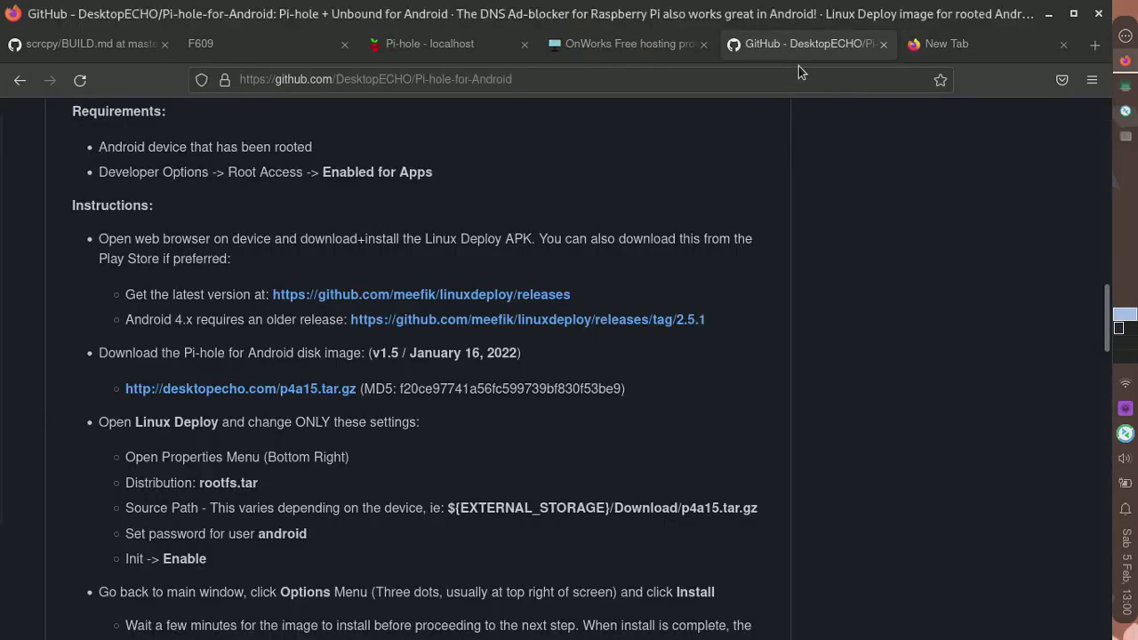
{"action": "scroll", "coordinate": [797, 211], "scroll_direction": "up", "scroll_amount": 4}
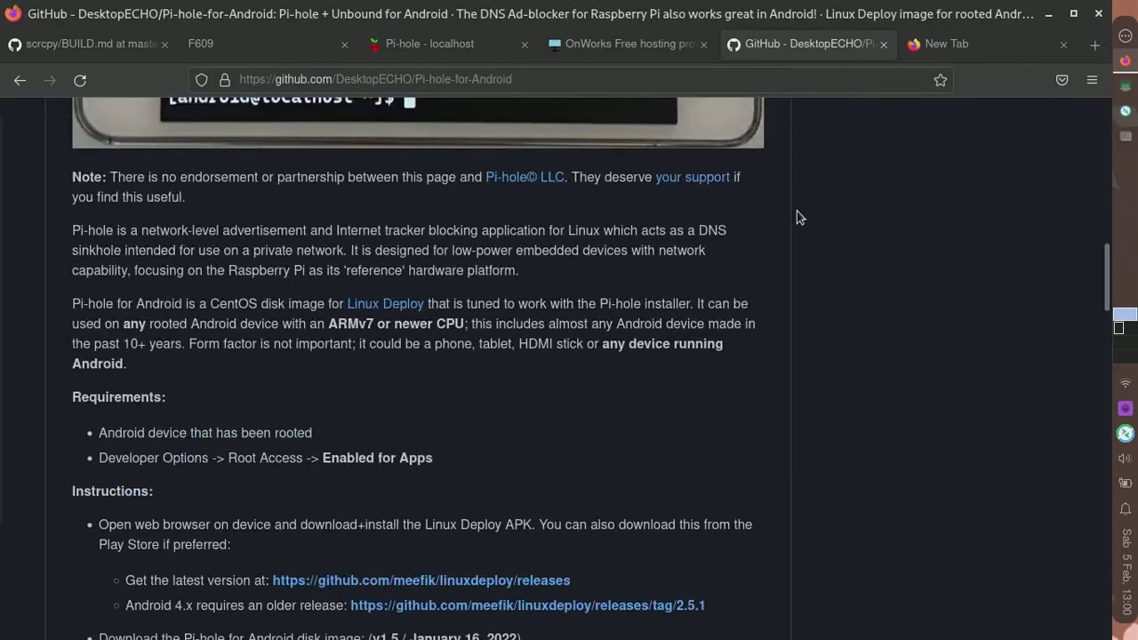
{"action": "scroll", "coordinate": [797, 213], "scroll_direction": "down", "scroll_amount": 3}
{"action": "scroll", "coordinate": [798, 213], "scroll_direction": "up", "scroll_amount": 6}
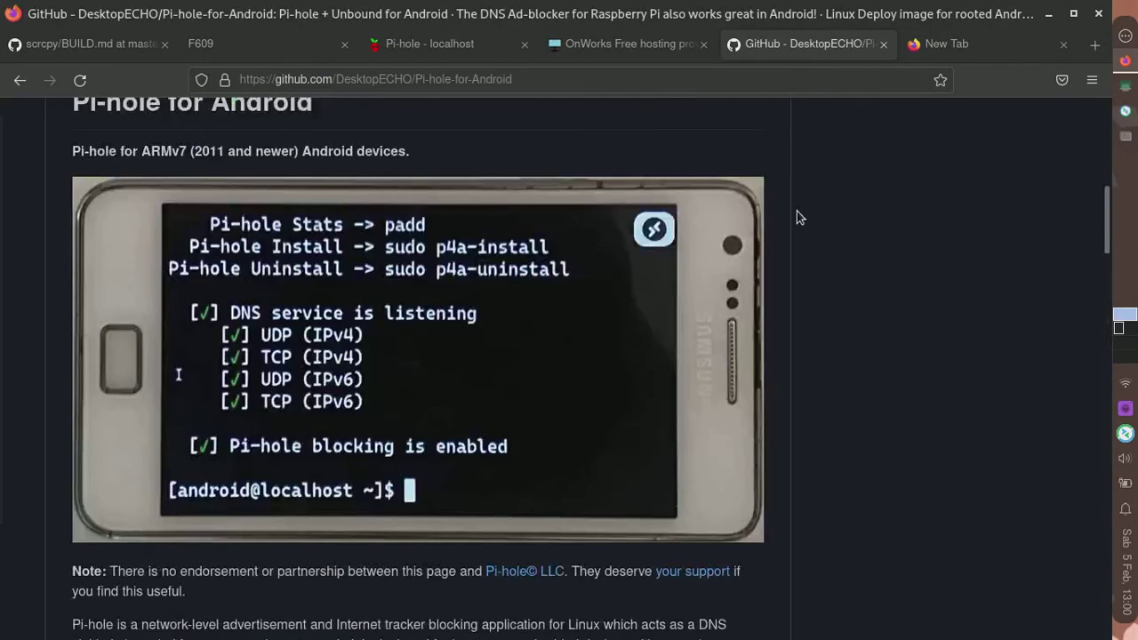
{"action": "scroll", "coordinate": [796, 218], "scroll_direction": "down", "scroll_amount": 8}
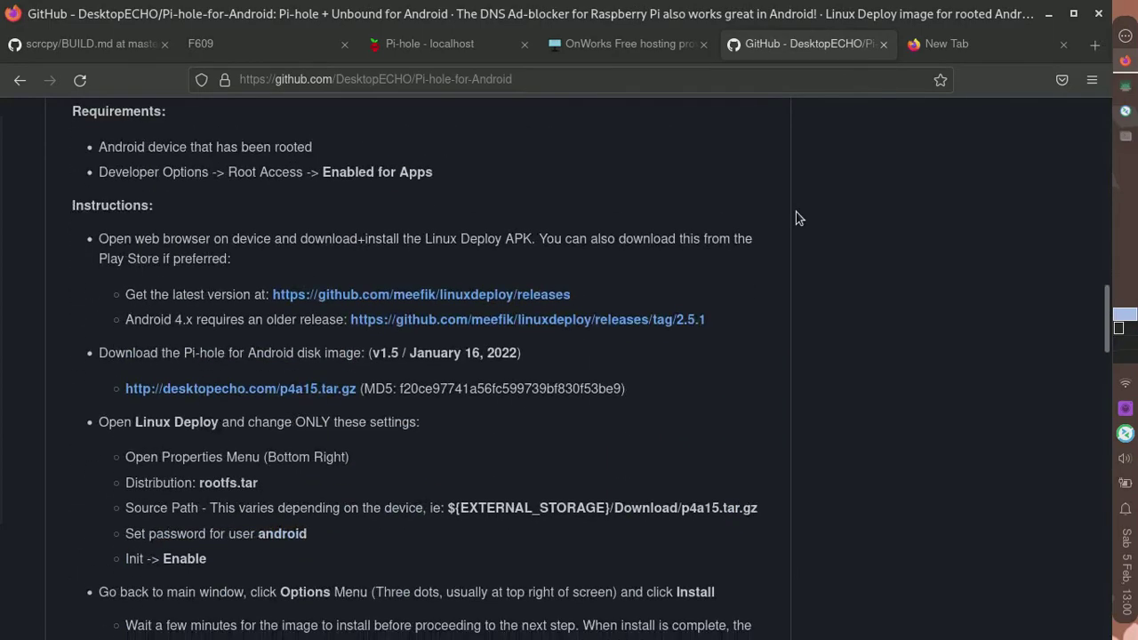
{"action": "key", "text": "alt+3"}
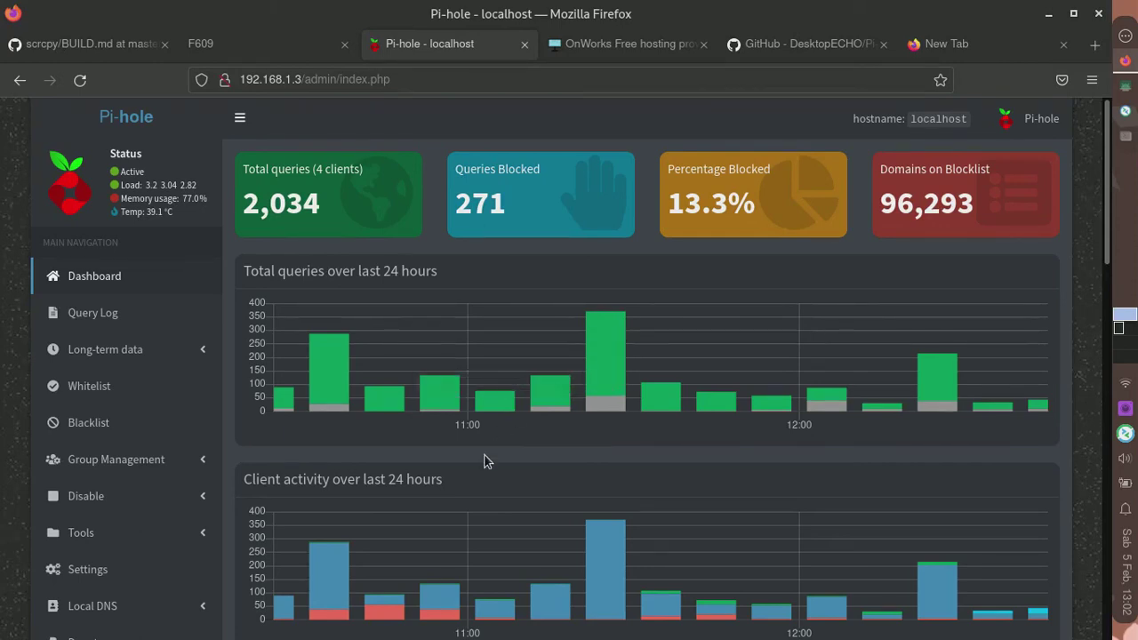
{"action": "mouse_move", "coordinate": [482, 423]}
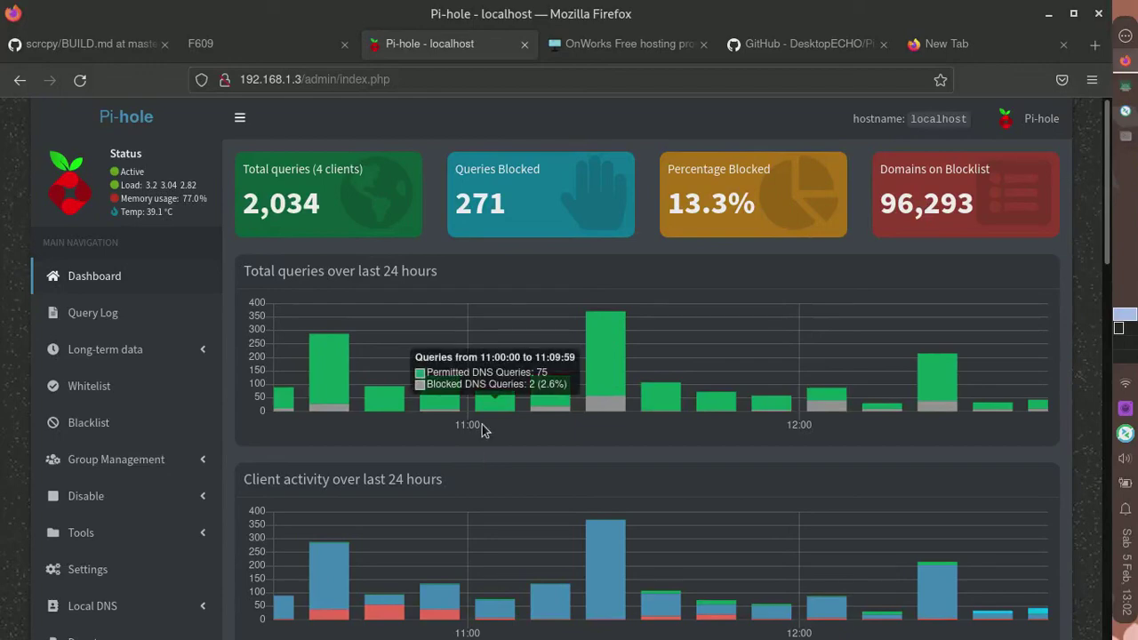